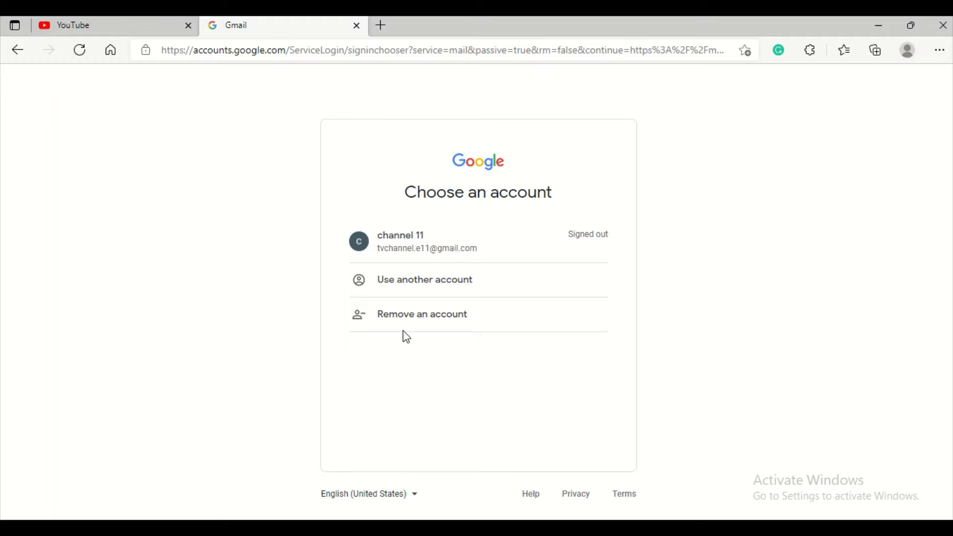
Step: Remove the signed-out account from the list of saved Google accounts
{"action": "left_click", "coordinate": [463, 314]}
{"action": "left_click", "coordinate": [600, 264]}
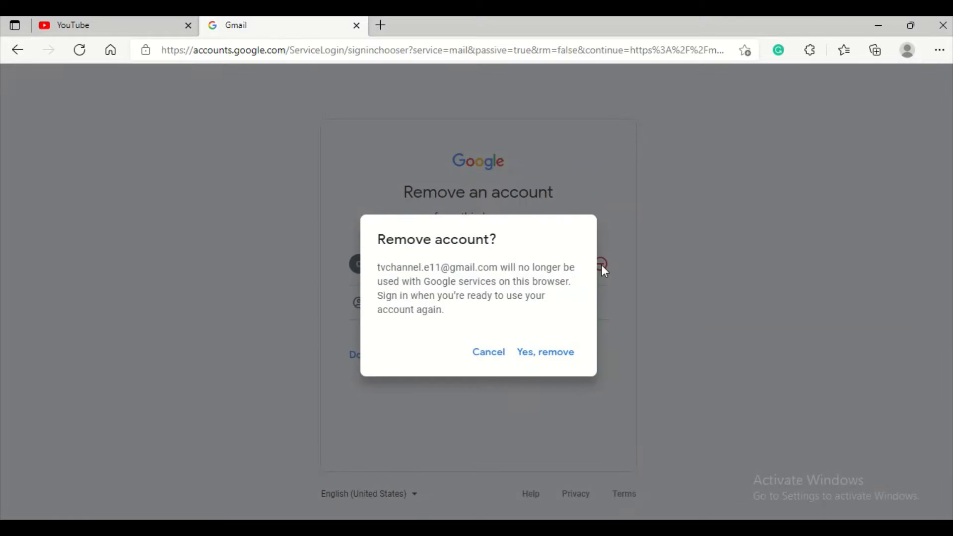
{"action": "left_click", "coordinate": [533, 353]}
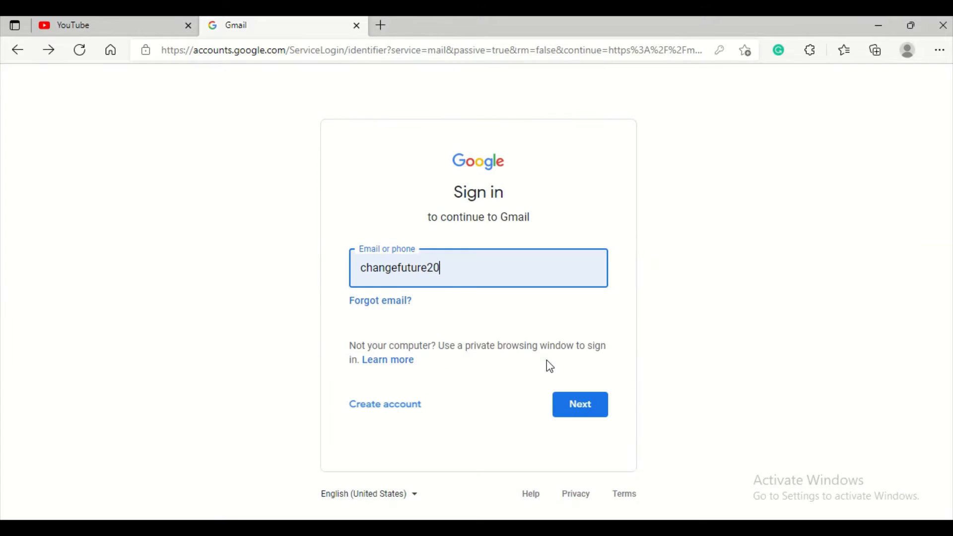
Step: View the account types offered for creating a Google account, and close the Gmail page
{"action": "left_click", "coordinate": [401, 412]}
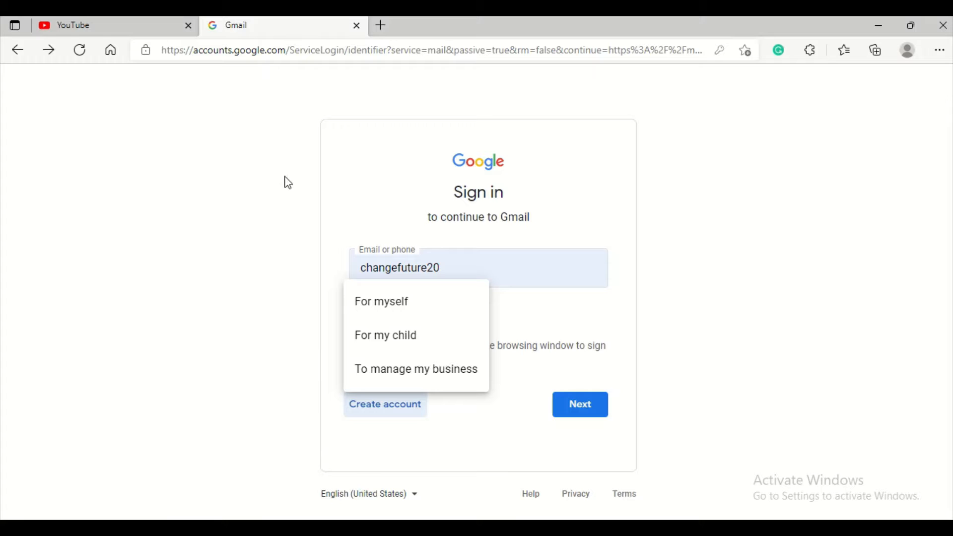
{"action": "middle_click", "coordinate": [251, 34]}
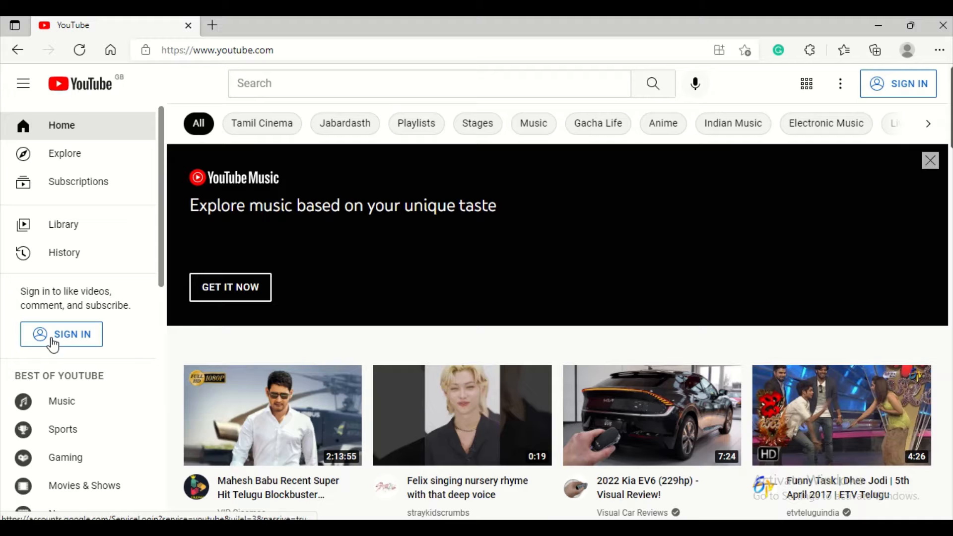
Step: Start signing in to YouTube, replace the prefilled login with the account's e-mail address and submit it
{"action": "left_click", "coordinate": [900, 90]}
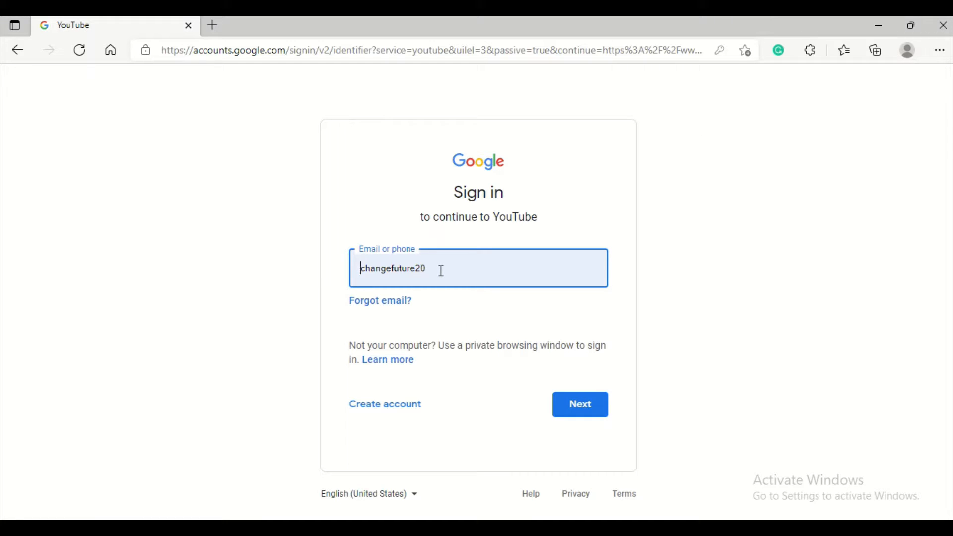
{"action": "double_click", "coordinate": [441, 271]}
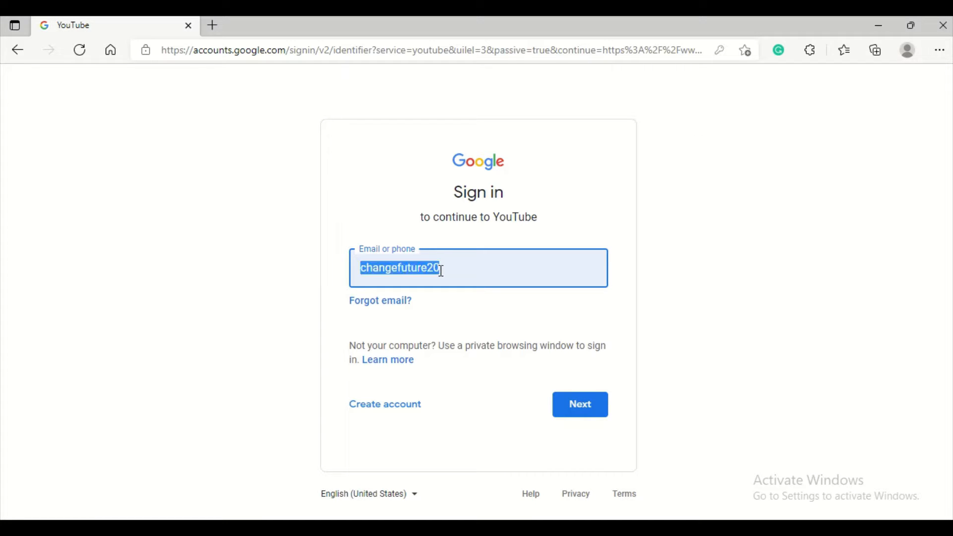
{"action": "key", "text": "BackSpace"}
{"action": "key", "text": "ctrl+v"}
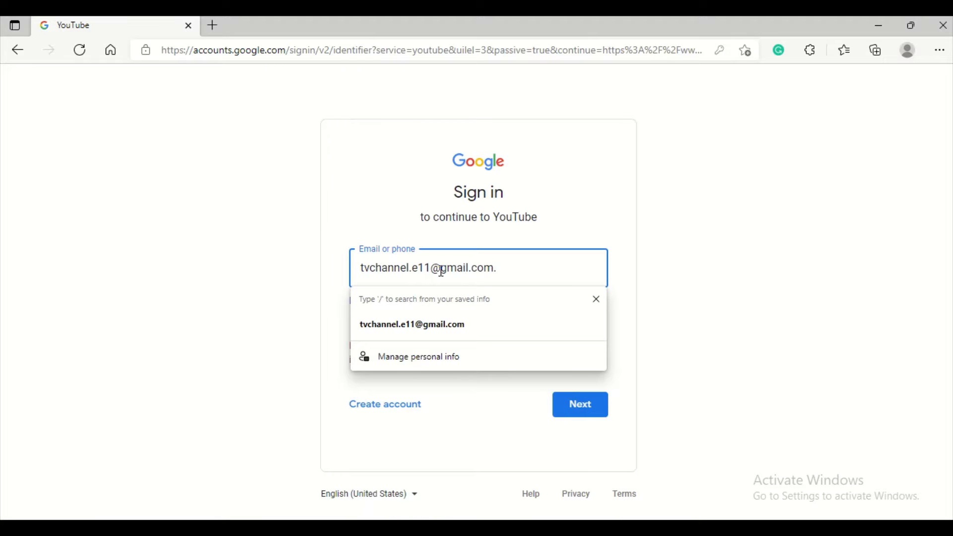
{"action": "left_click", "coordinate": [315, 257]}
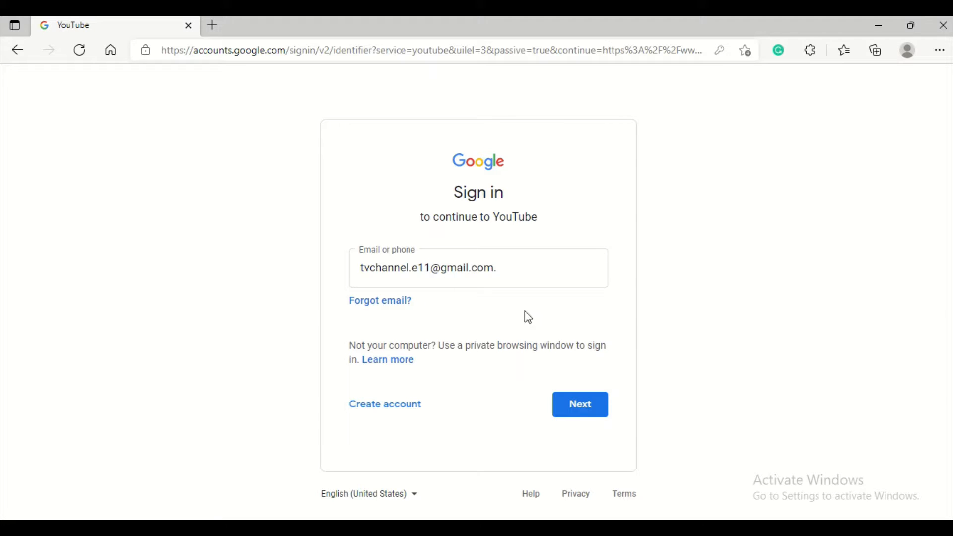
{"action": "left_click", "coordinate": [594, 412]}
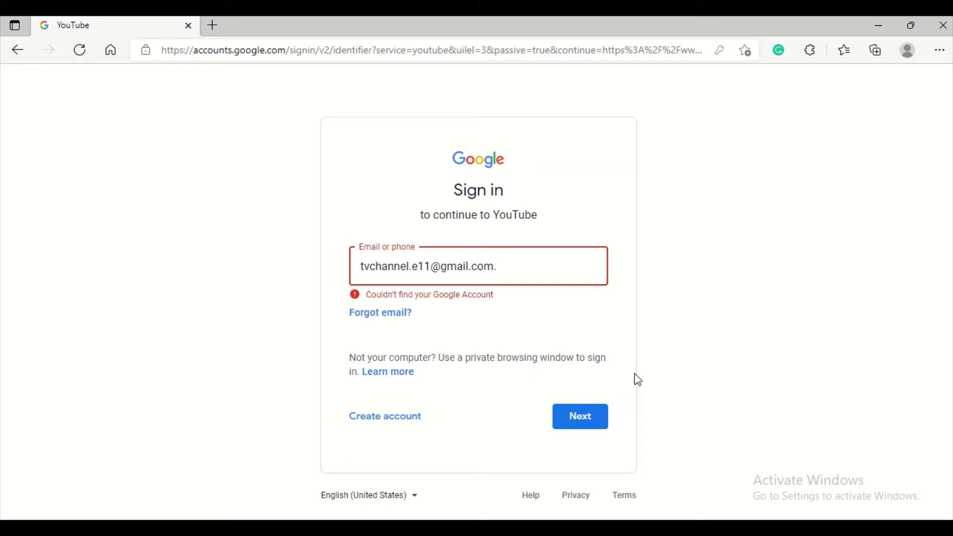
Step: Remove the trailing period from the e-mail address and complete the sign-in with the account password
{"action": "mouse_move", "coordinate": [455, 20]}
{"action": "mouse_move", "coordinate": [343, 16]}
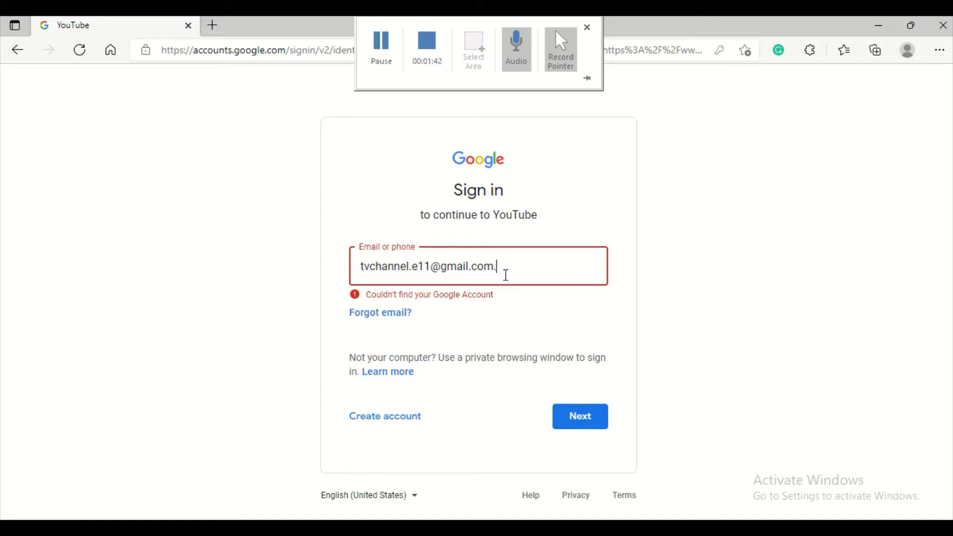
{"action": "left_click", "coordinate": [509, 270]}
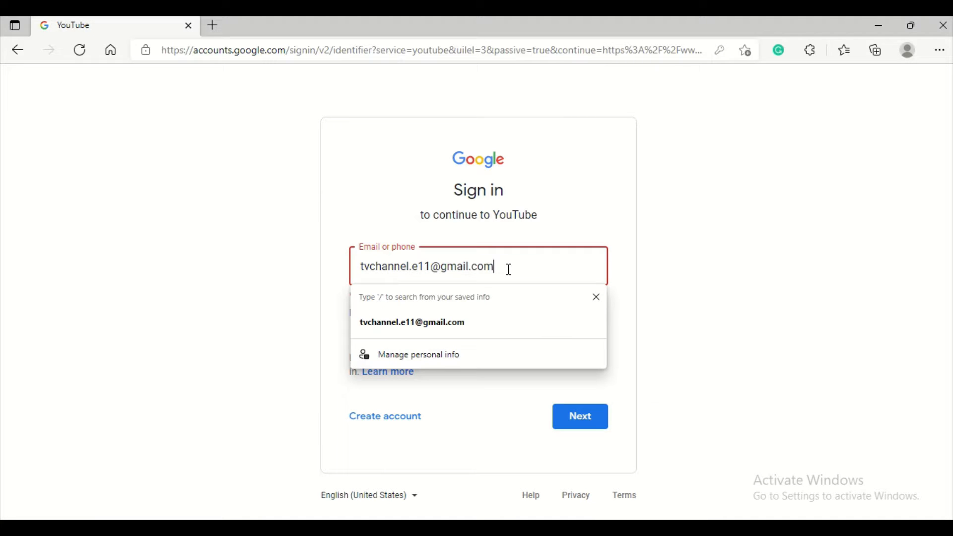
{"action": "left_click", "coordinate": [291, 254]}
{"action": "left_click", "coordinate": [582, 423]}
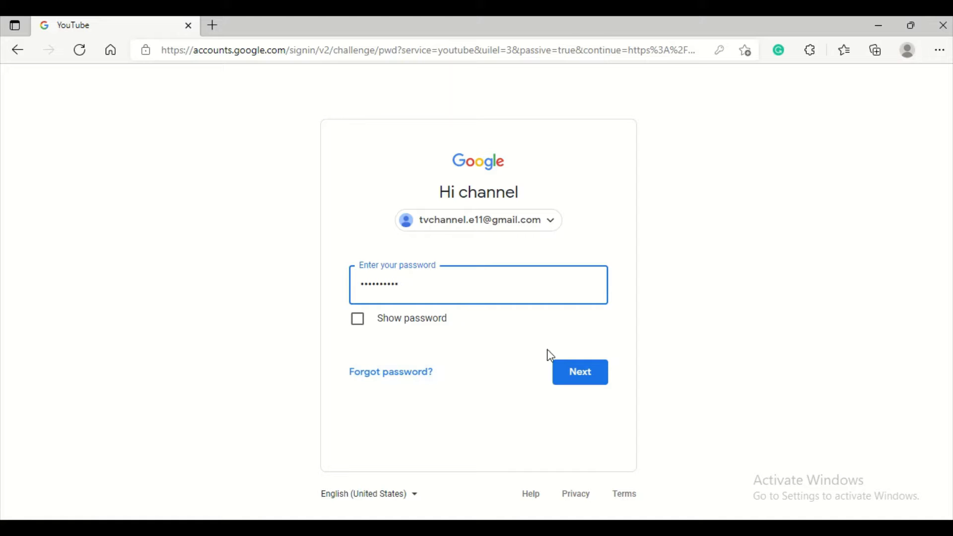
{"action": "left_click", "coordinate": [586, 378]}
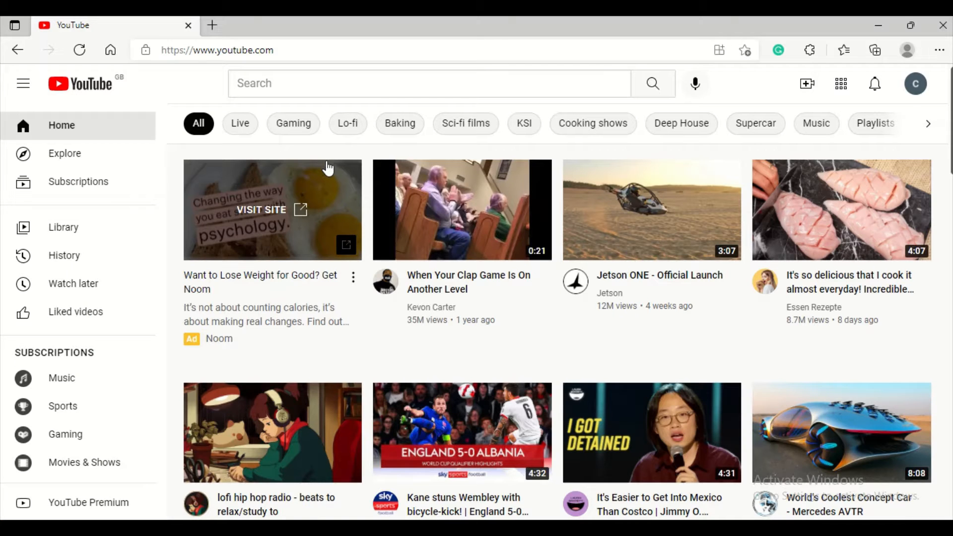
Step: Look over the options in the YouTube account menu, including the one for creating a channel
{"action": "left_click", "coordinate": [916, 90]}
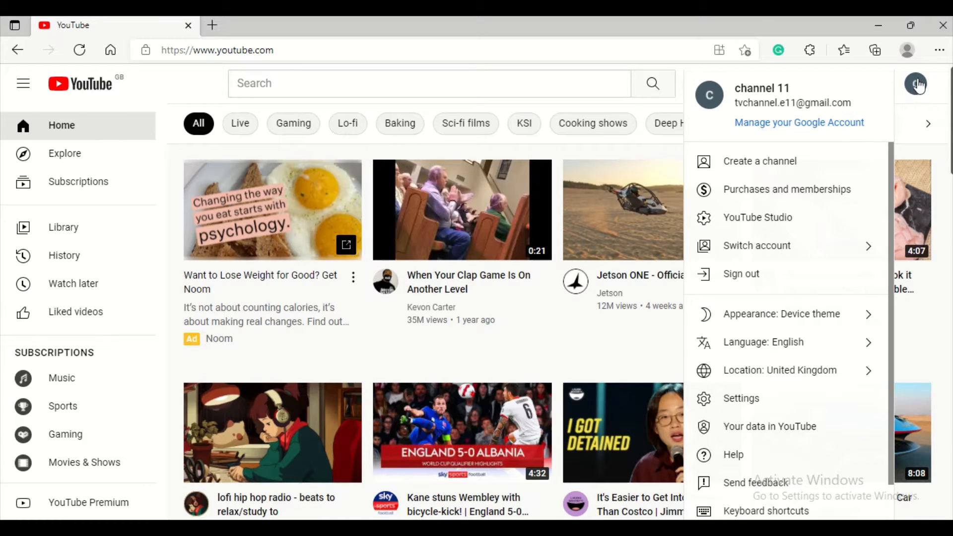
{"action": "left_click", "coordinate": [185, 80]}
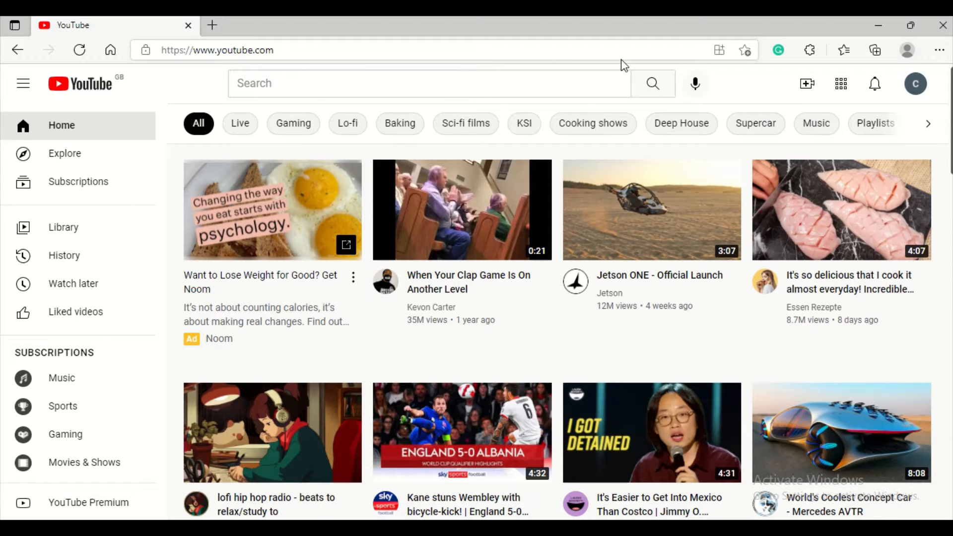
{"action": "left_click", "coordinate": [917, 84]}
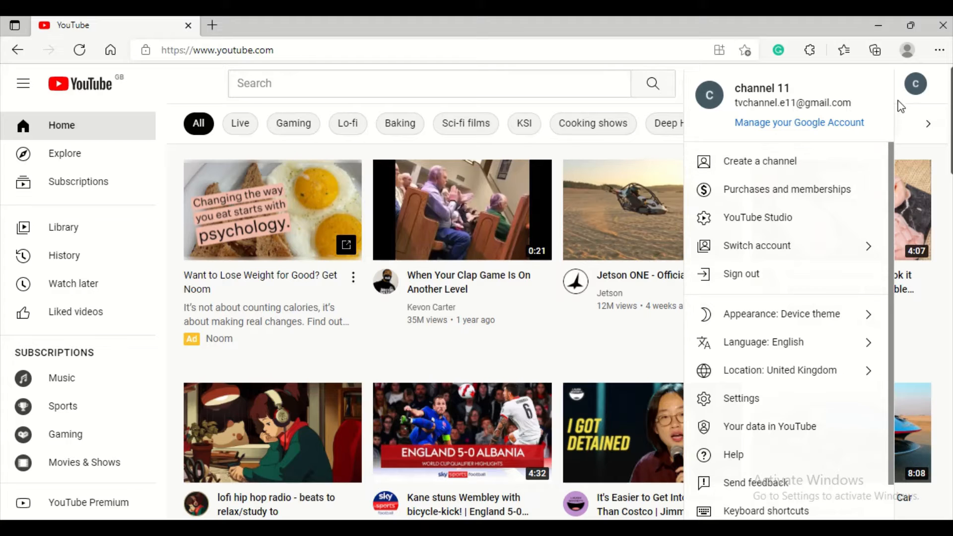
{"action": "left_click", "coordinate": [942, 102]}
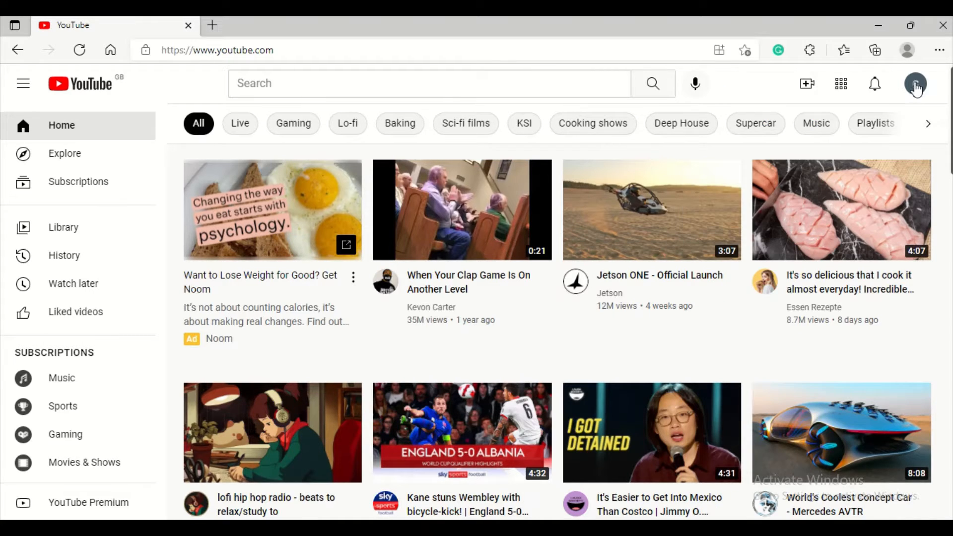
Step: Create a YouTube channel whose name is the part of the account's e-mail address before the @ sign
{"action": "left_click", "coordinate": [916, 87]}
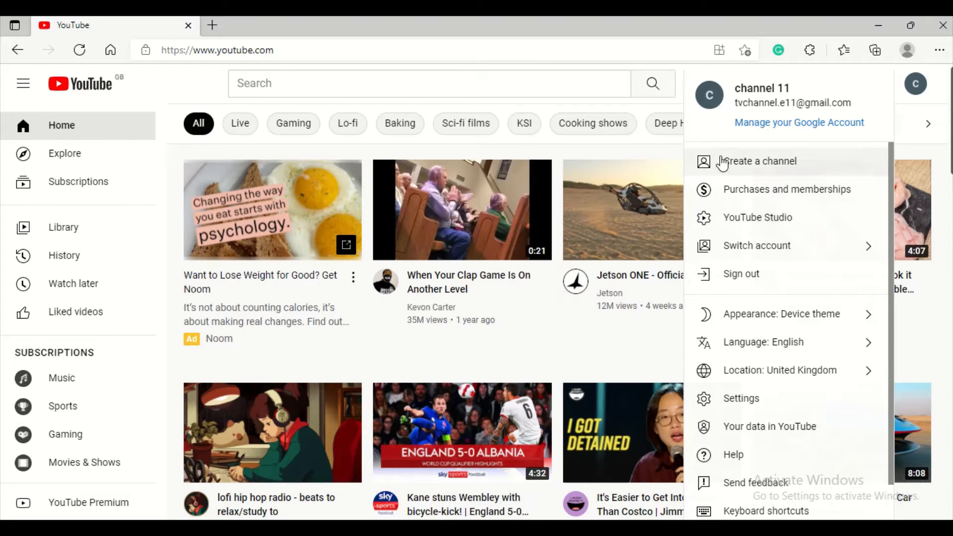
{"action": "left_click", "coordinate": [755, 169]}
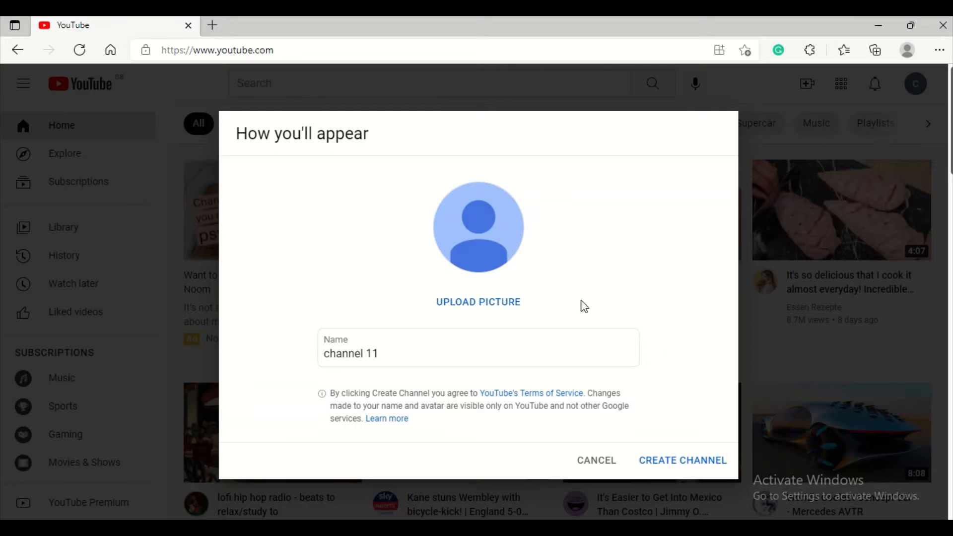
{"action": "left_click_drag", "start_coordinate": [389, 355], "coordinate": [327, 354]}
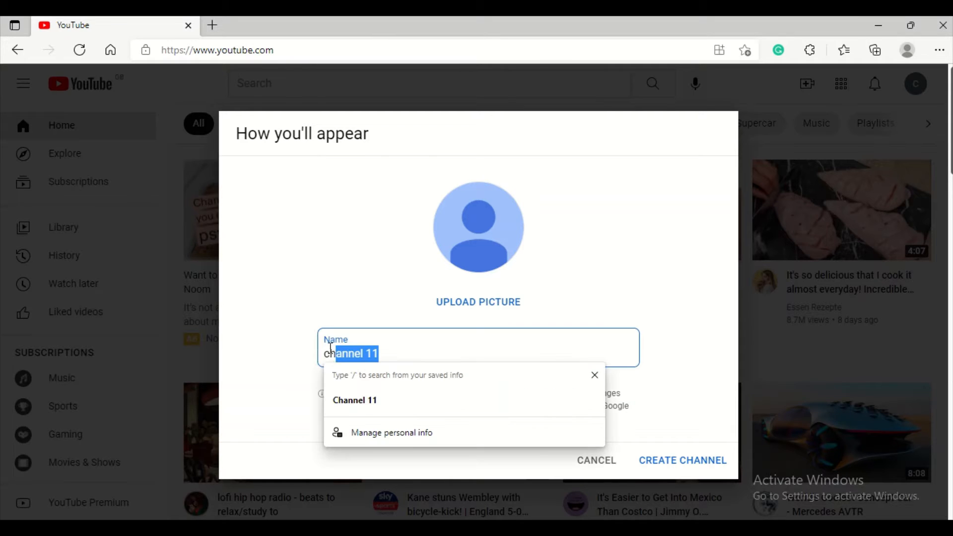
{"action": "key", "text": "BackSpace"}
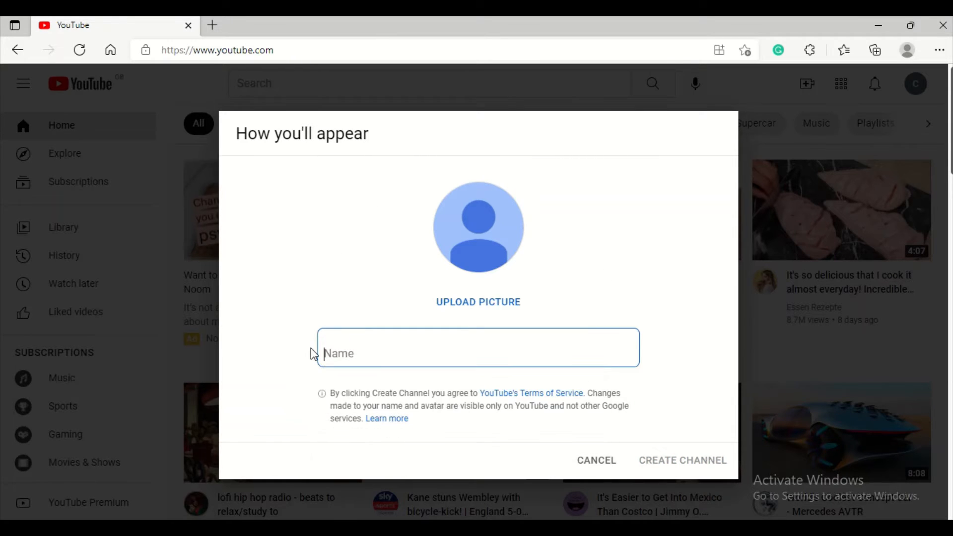
{"action": "key", "text": "ctrl+v"}
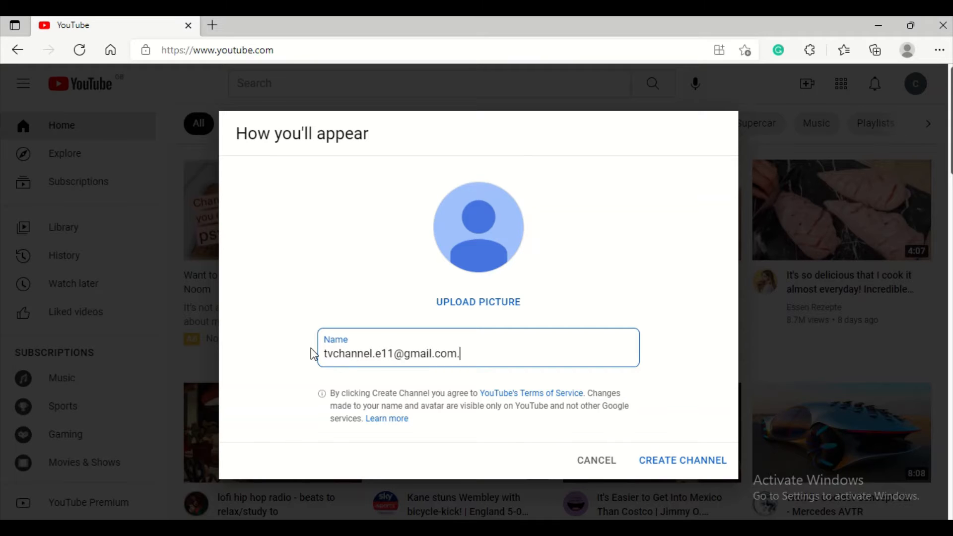
{"action": "left_click_drag", "start_coordinate": [394, 353], "coordinate": [482, 355]}
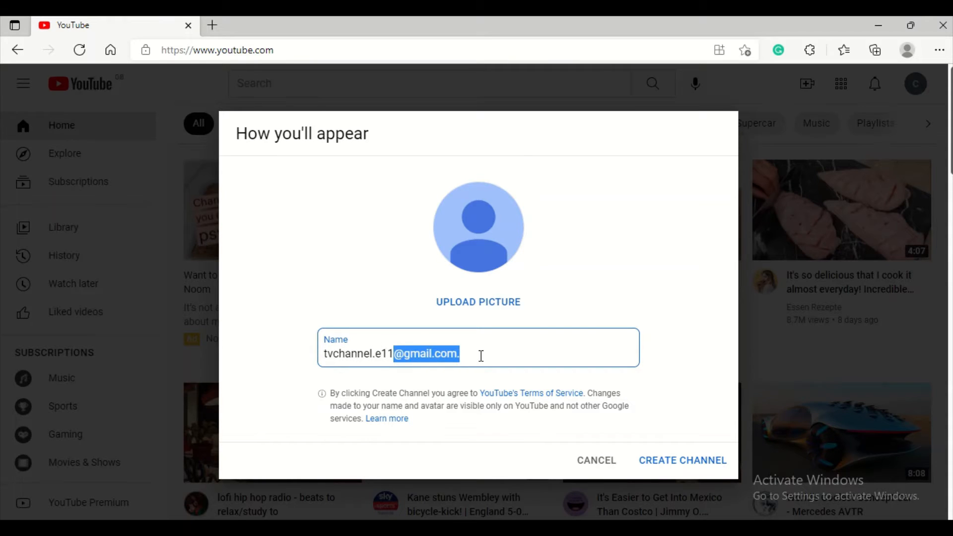
{"action": "key", "text": "BackSpace"}
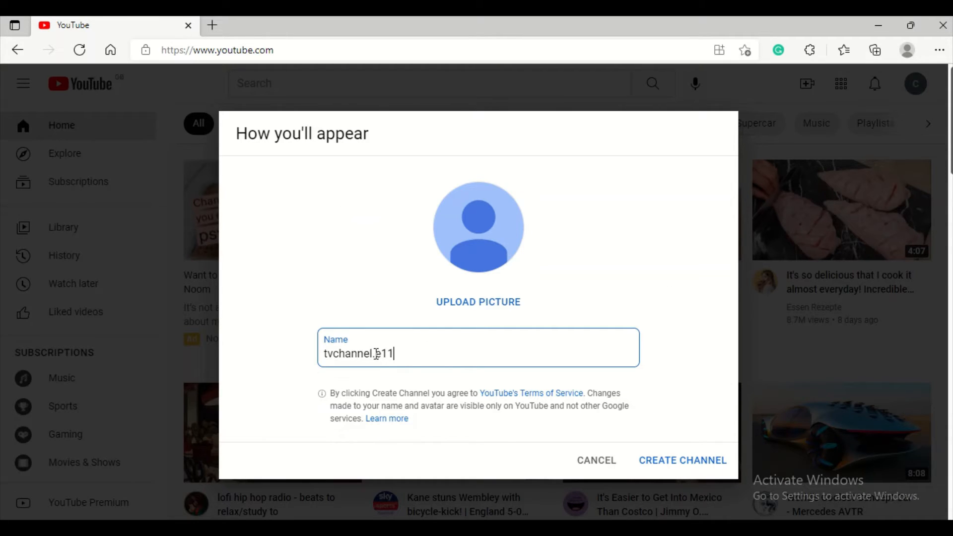
{"action": "left_click", "coordinate": [684, 460]}
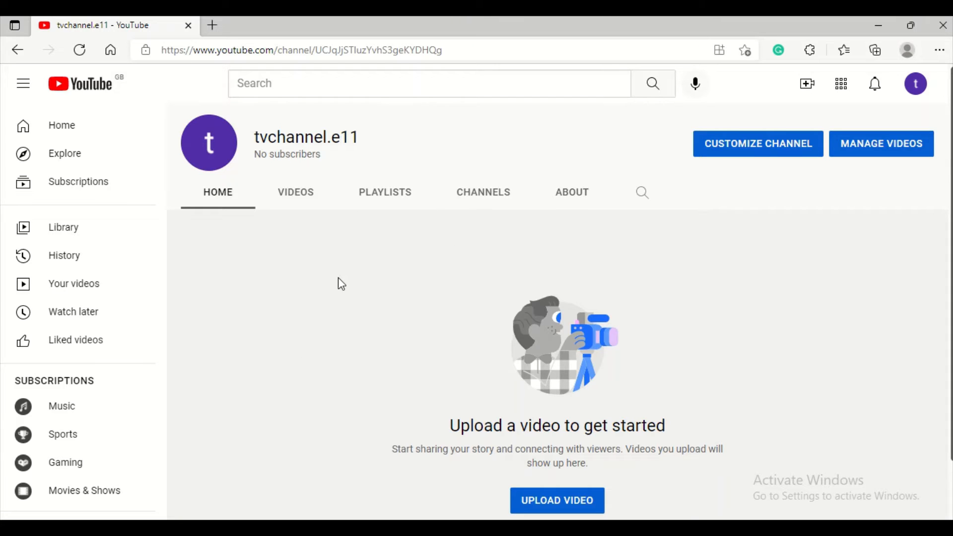
Step: Look at the video upload page, return to the channel page and view the account options
{"action": "left_click", "coordinate": [567, 503]}
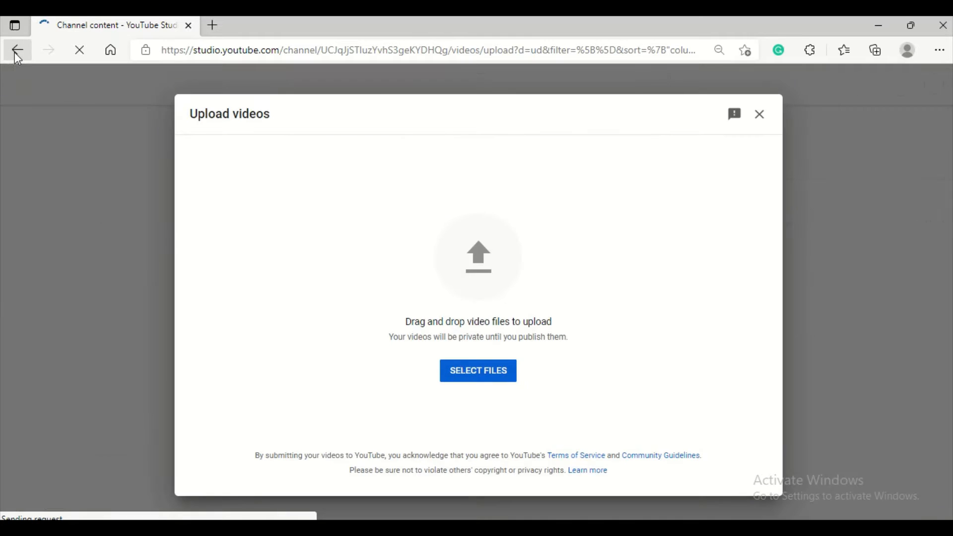
{"action": "left_click", "coordinate": [16, 51]}
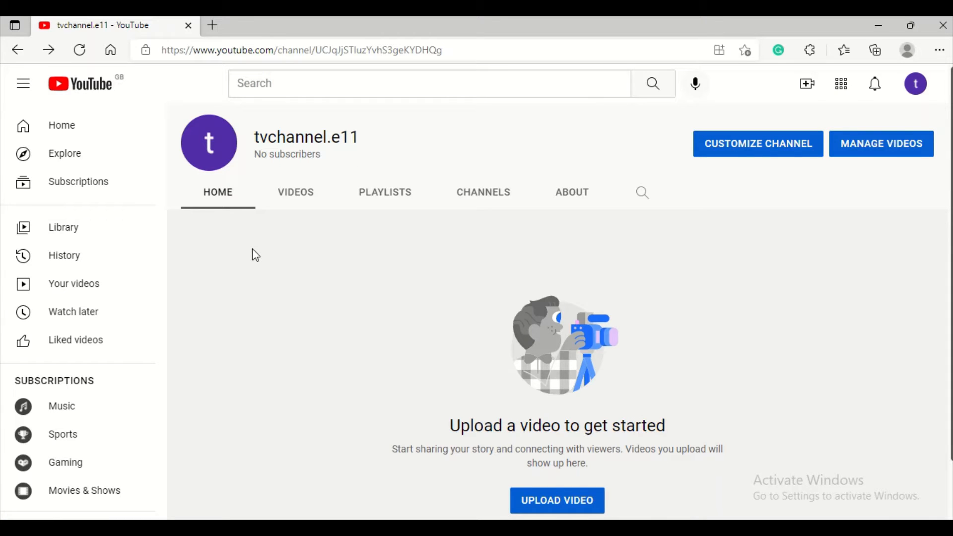
{"action": "left_click", "coordinate": [915, 86]}
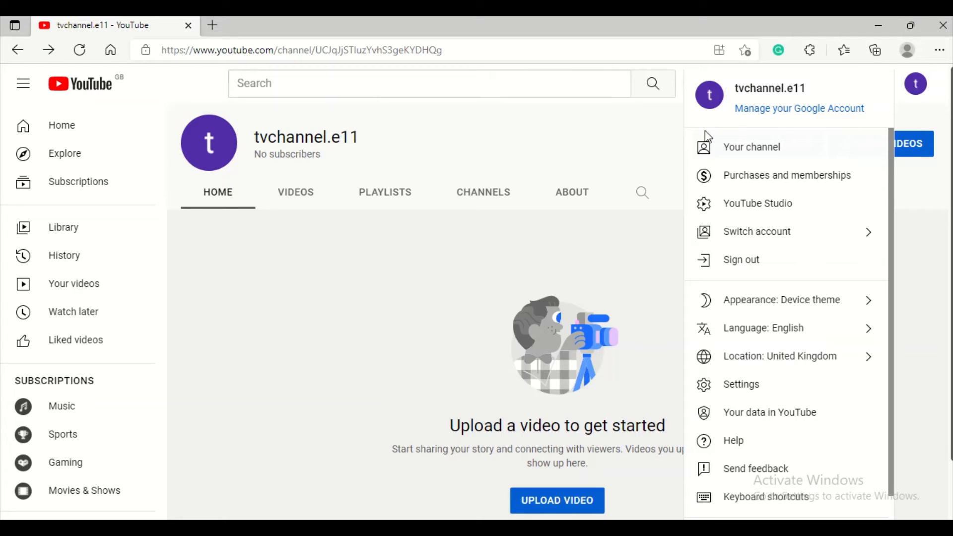
Step: Open a new browser tab
{"action": "left_click", "coordinate": [214, 25]}
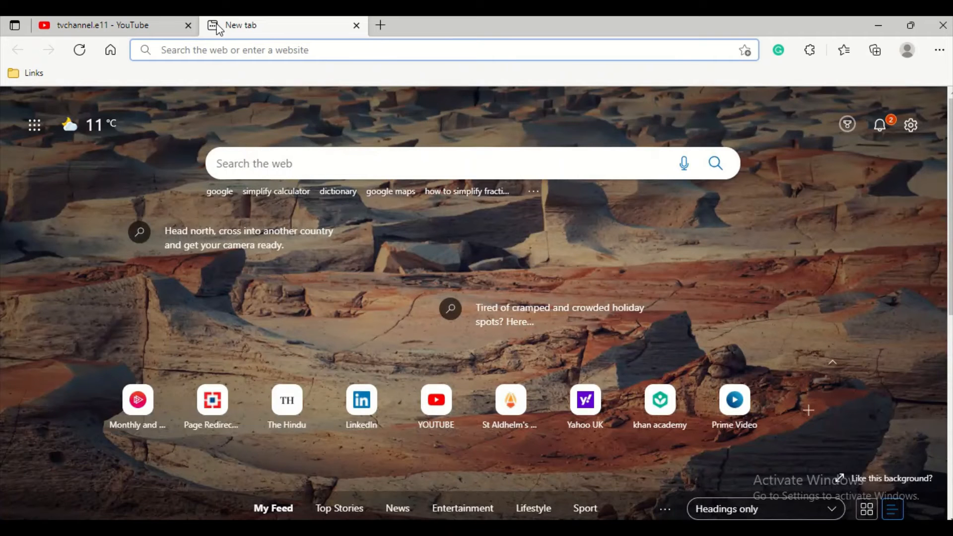
{"action": "type", "text": "y"}
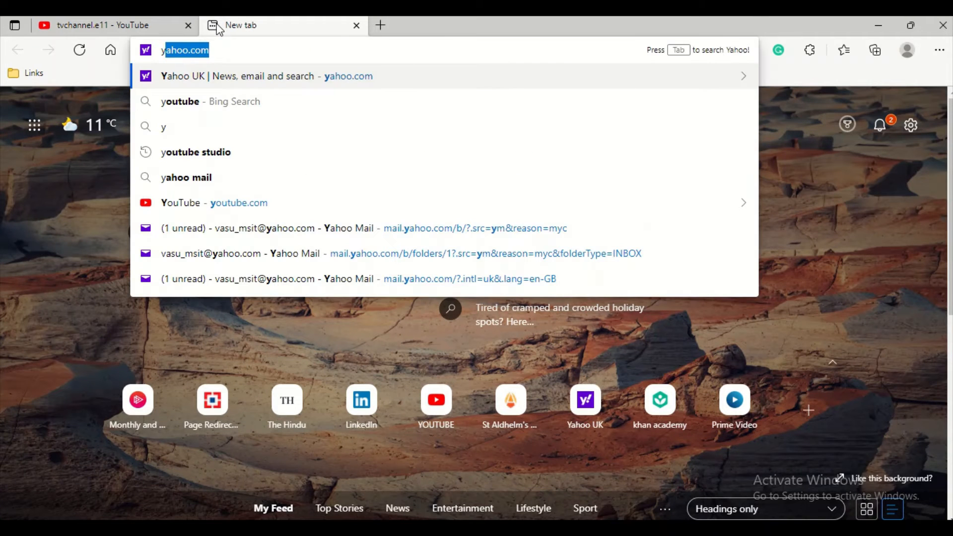
{"action": "key", "text": "BackSpace"}
{"action": "key", "text": "BackSpace"}
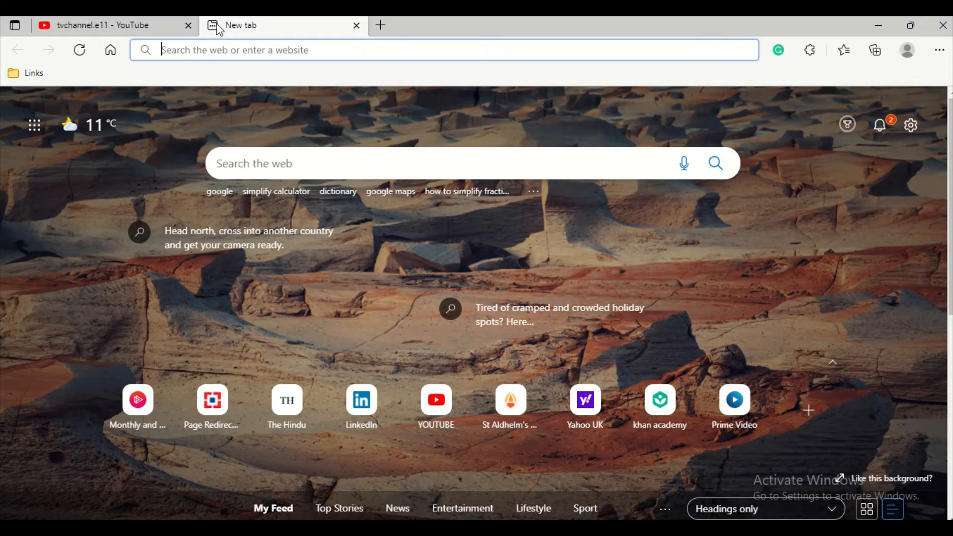
{"action": "type", "text": "ya"}
{"action": "key", "text": "BackSpace"}
{"action": "key", "text": "BackSpace"}
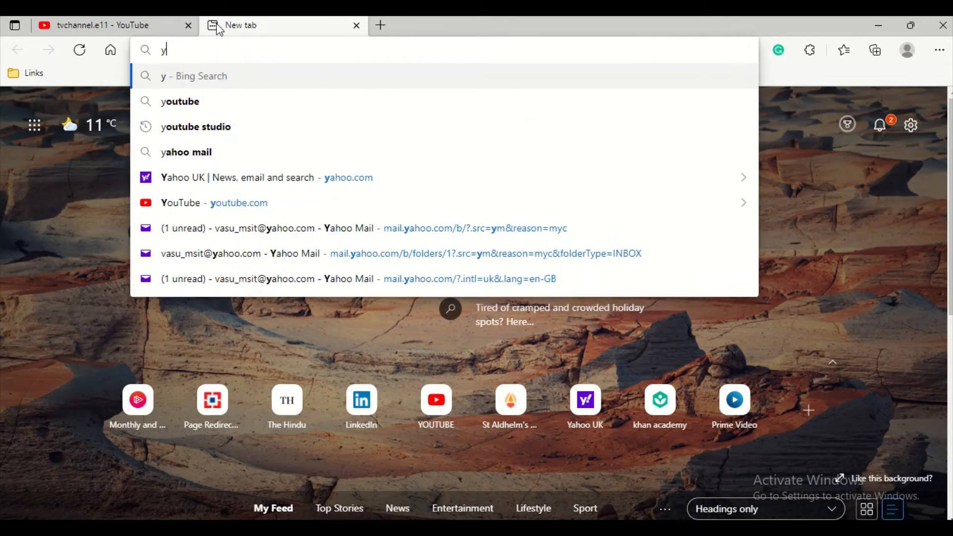
{"action": "type", "text": "yo"}
{"action": "key", "text": "BackSpace"}
{"action": "key", "text": "BackSpace"}
{"action": "key", "text": "BackSpace"}
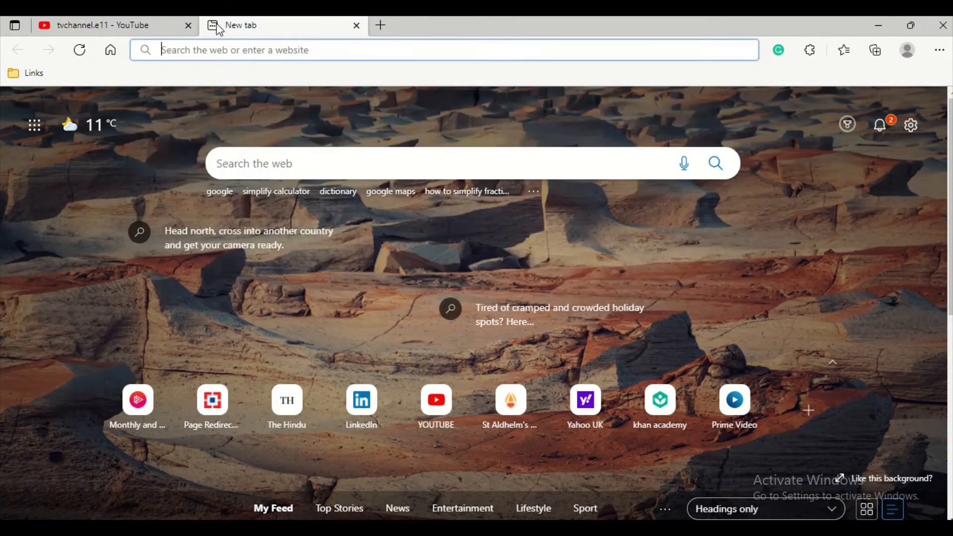
Step: Load the YouTube home page in the new tab and close the tab with the channel page
{"action": "type", "text": "you"}
{"action": "key", "text": "Return"}
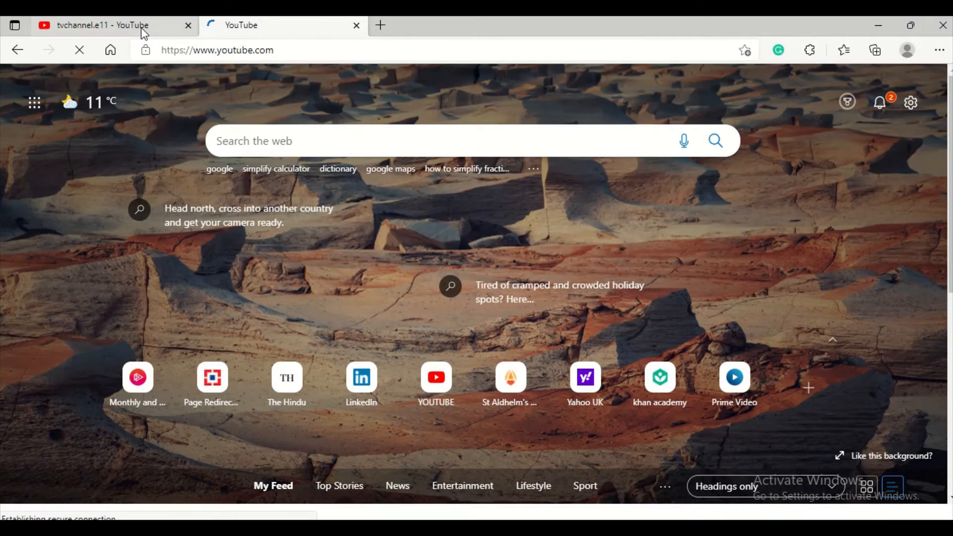
{"action": "middle_click", "coordinate": [141, 27]}
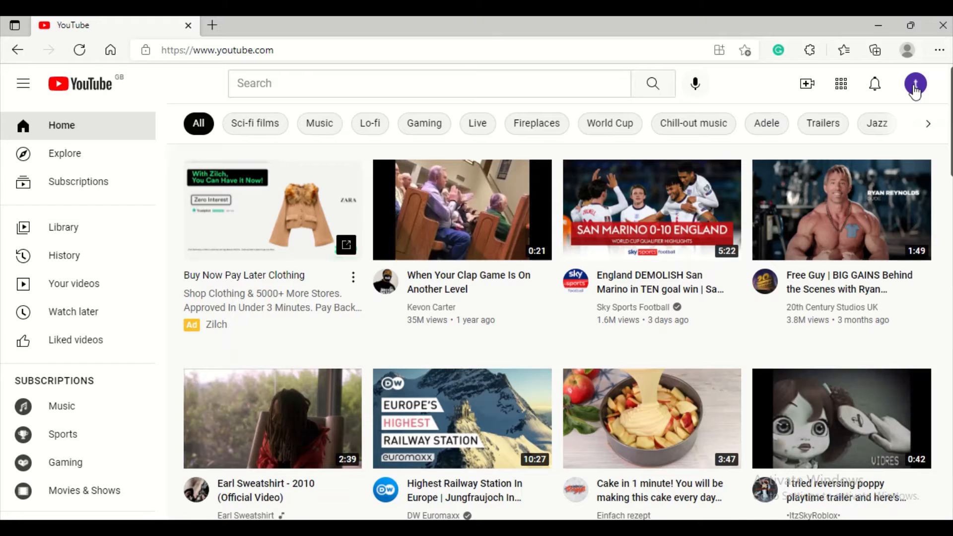
Step: Go to the account's own channel page and open the video upload window
{"action": "left_click", "coordinate": [916, 90]}
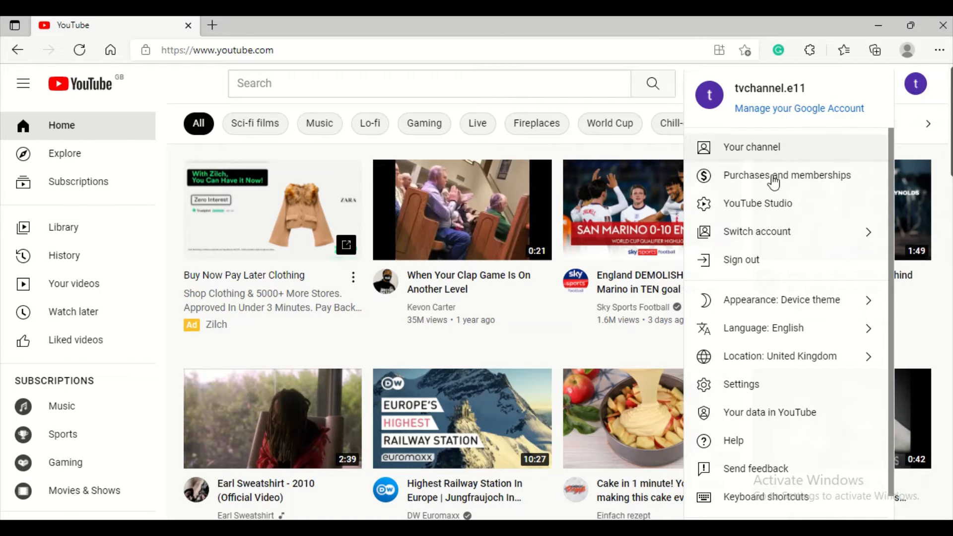
{"action": "left_click", "coordinate": [747, 151]}
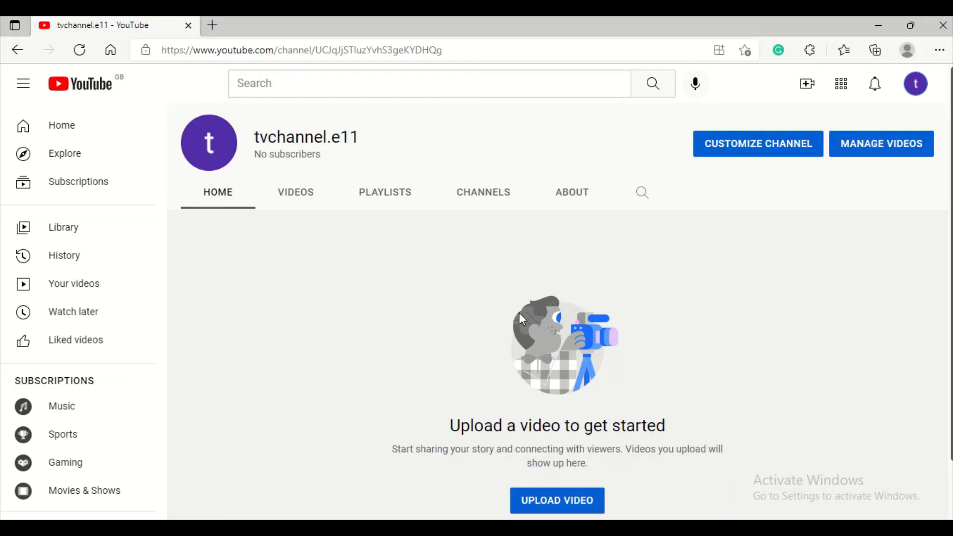
{"action": "left_click", "coordinate": [808, 91]}
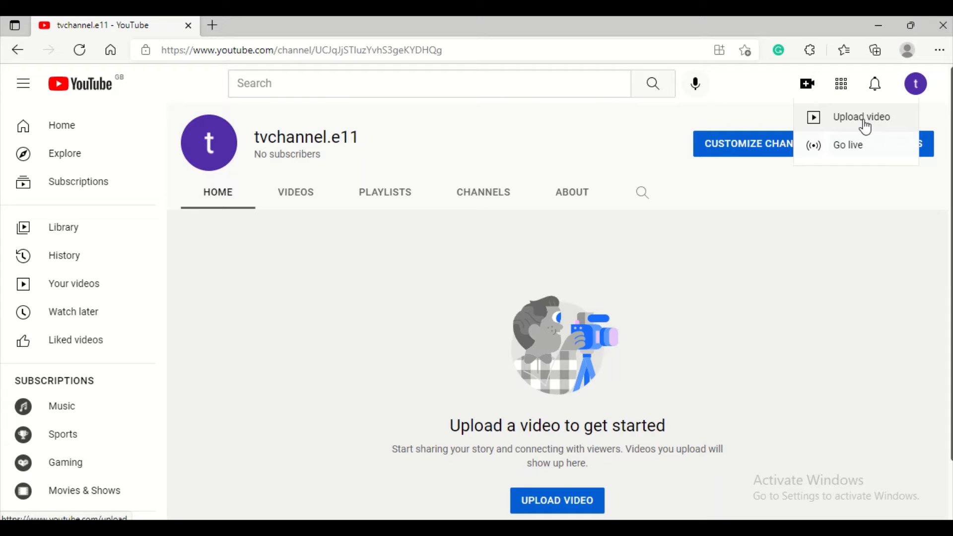
{"action": "left_click", "coordinate": [651, 426]}
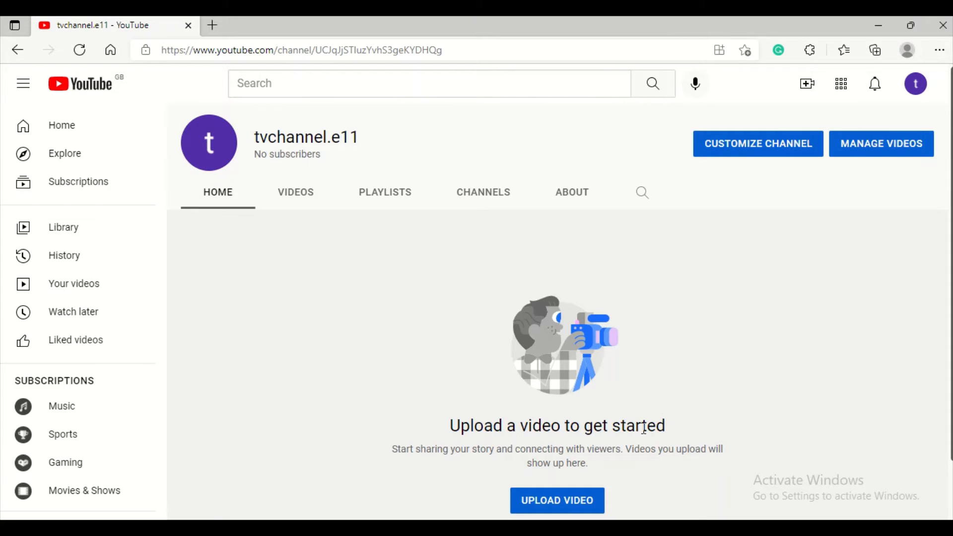
{"action": "left_click", "coordinate": [572, 502]}
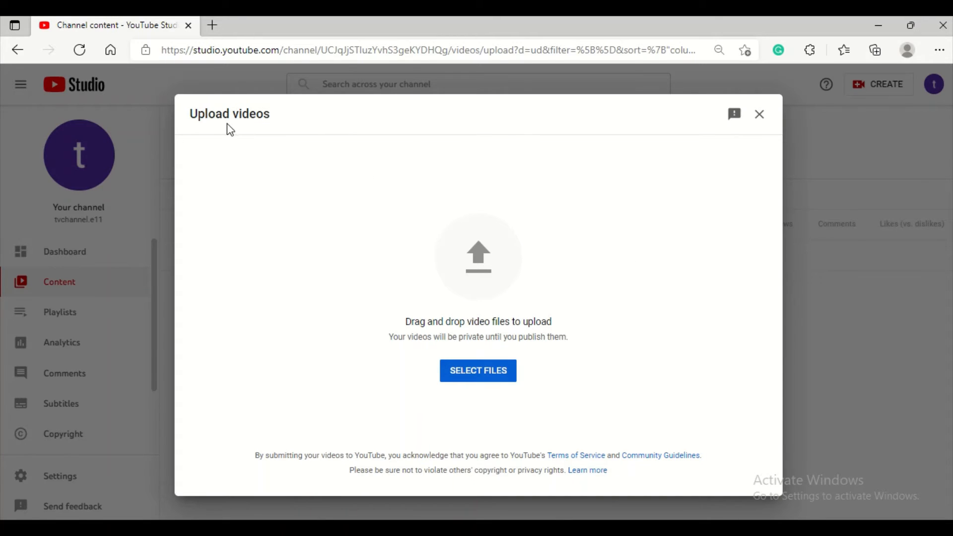
Step: Upload start.mp4 from the Completed > Intro folder on drive E, then dismiss the file chooser and the video elements tip
{"action": "left_click", "coordinate": [485, 259]}
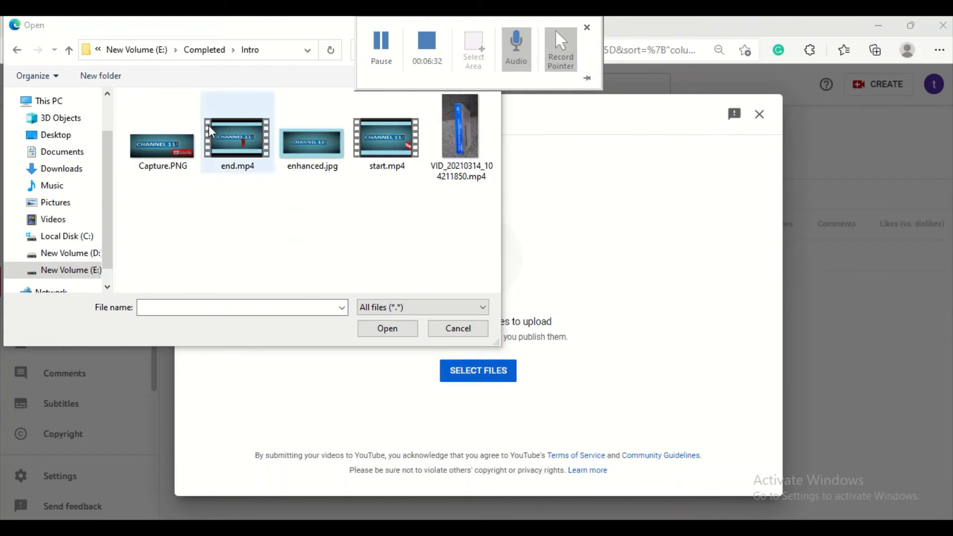
{"action": "left_click", "coordinate": [386, 159]}
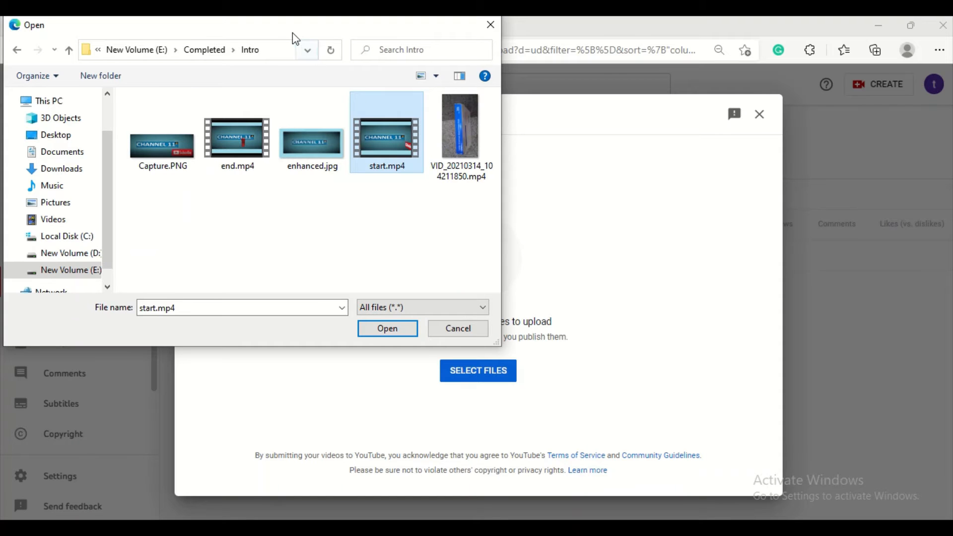
{"action": "left_click_drag", "start_coordinate": [286, 36], "coordinate": [242, 92]}
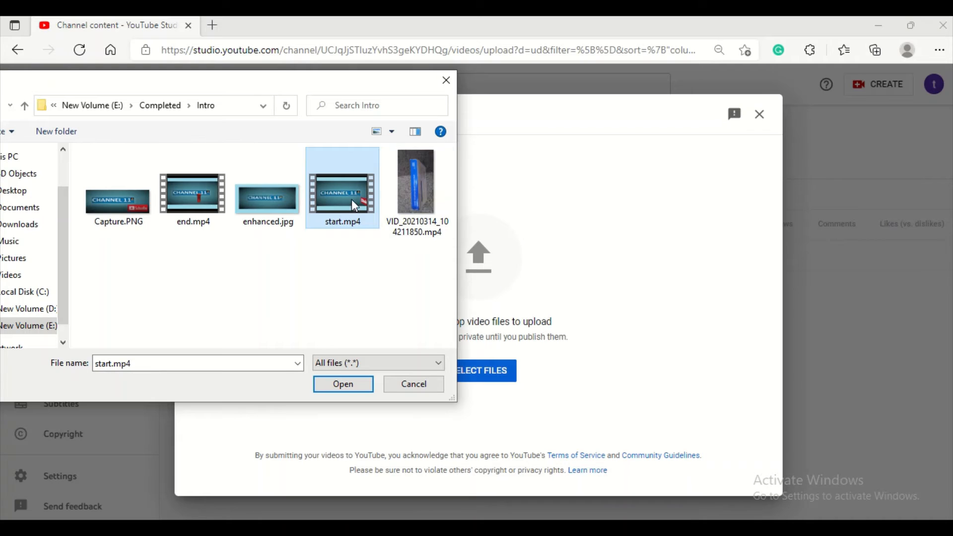
{"action": "left_click_drag", "start_coordinate": [376, 200], "coordinate": [502, 248]}
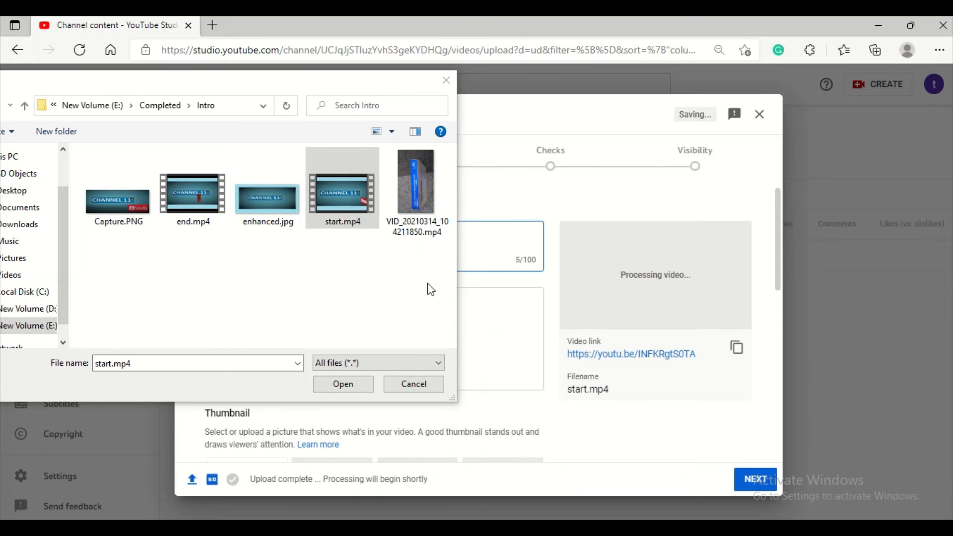
{"action": "left_click", "coordinate": [419, 384]}
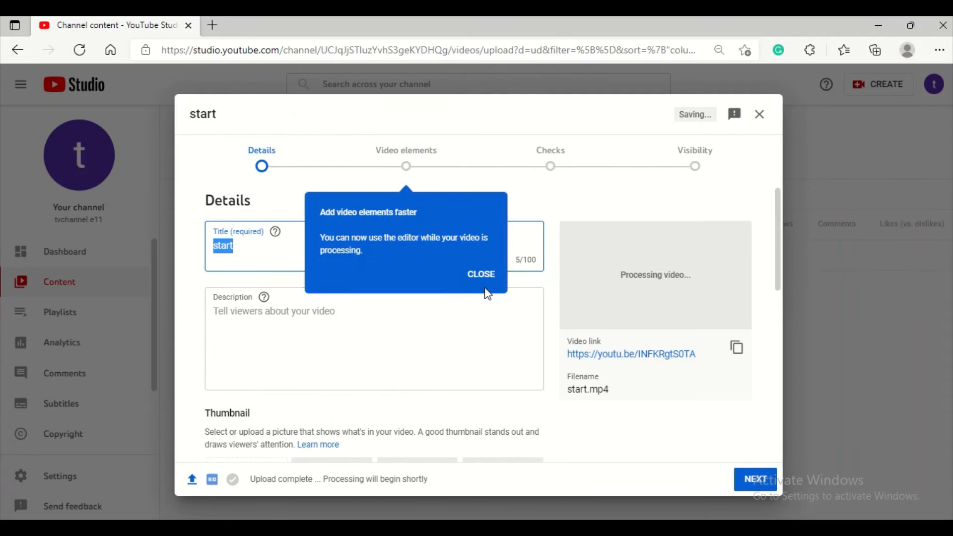
{"action": "left_click", "coordinate": [482, 276]}
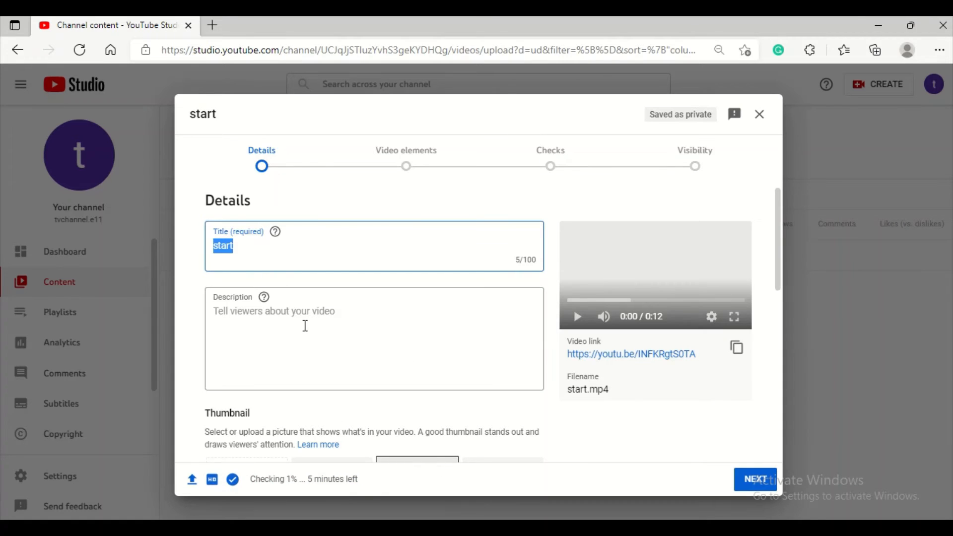
{"action": "left_click", "coordinate": [304, 325]}
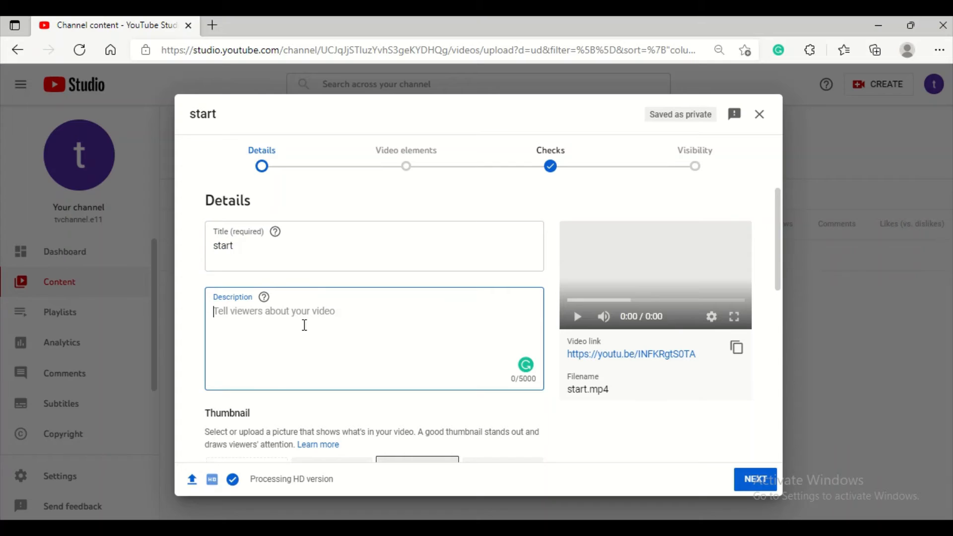
{"action": "left_click", "coordinate": [224, 245]}
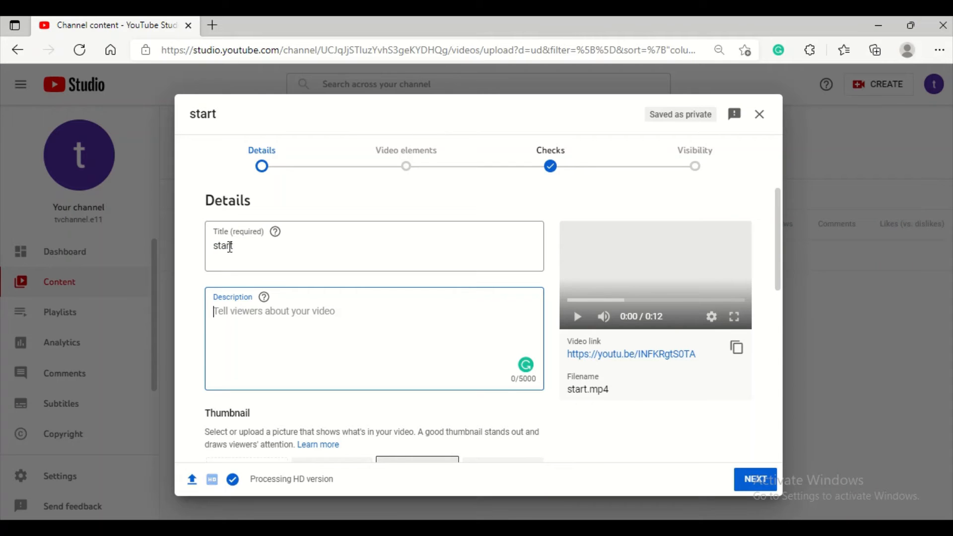
{"action": "double_click", "coordinate": [221, 246]}
{"action": "left_click", "coordinate": [270, 319]}
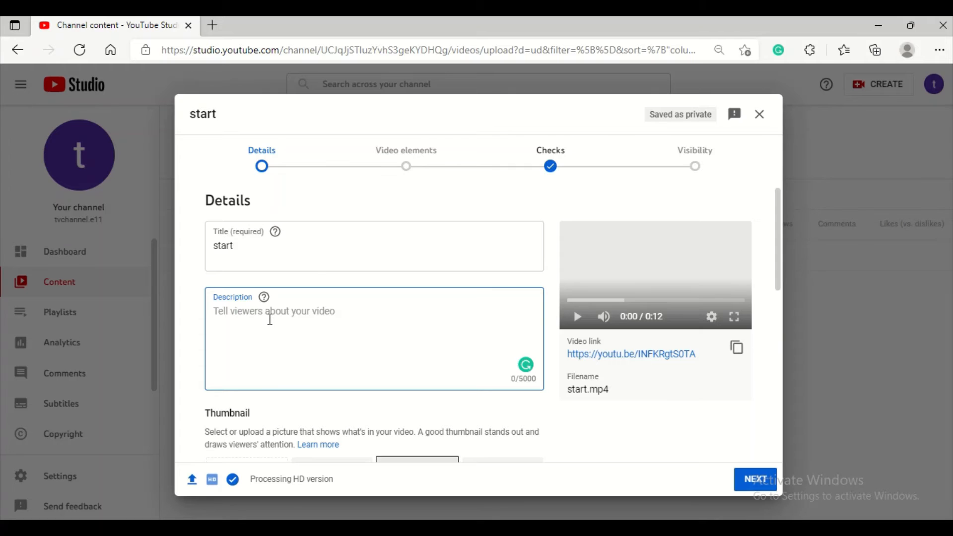
Step: Create a public playlist titled "News" and add the uploaded video to it
{"action": "scroll", "coordinate": [270, 319], "scroll_direction": "down", "scroll_amount": 4}
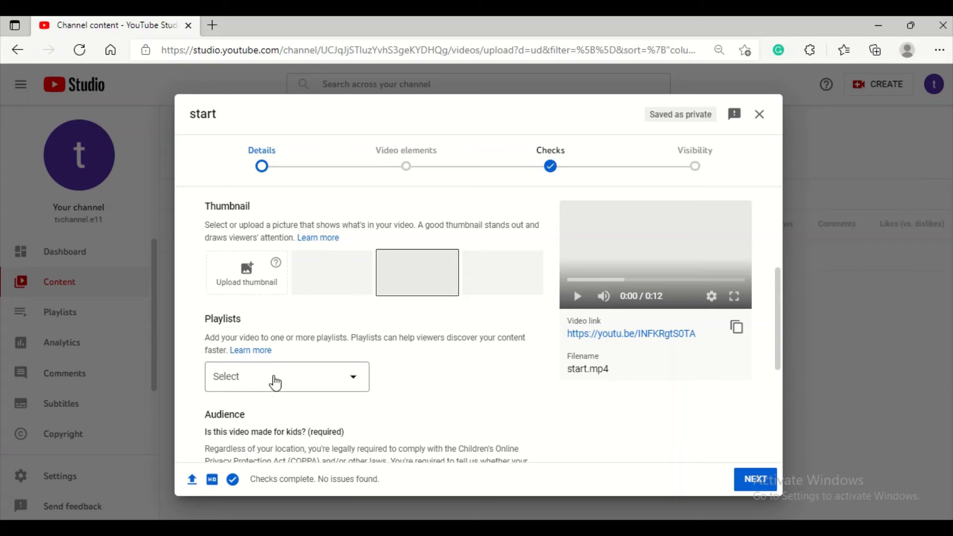
{"action": "left_click", "coordinate": [273, 382]}
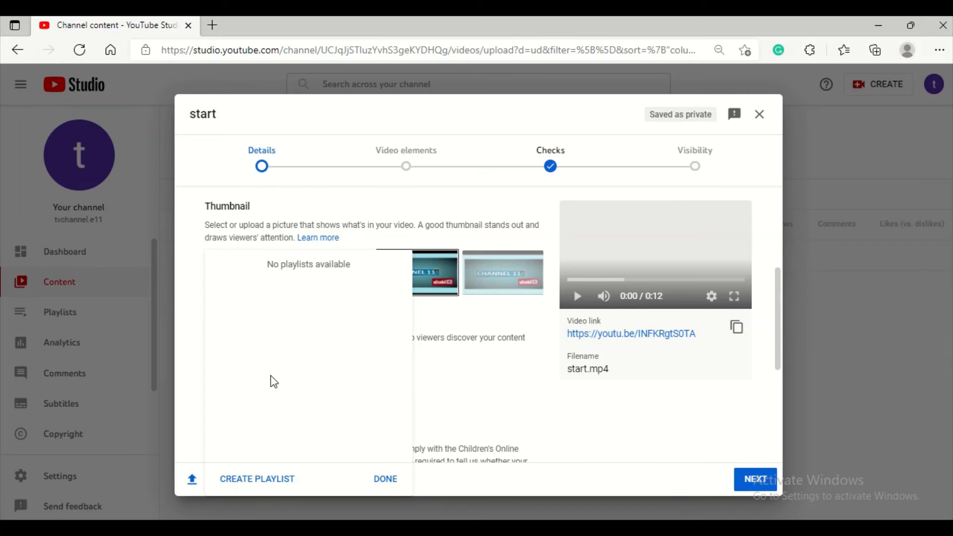
{"action": "left_click", "coordinate": [258, 481]}
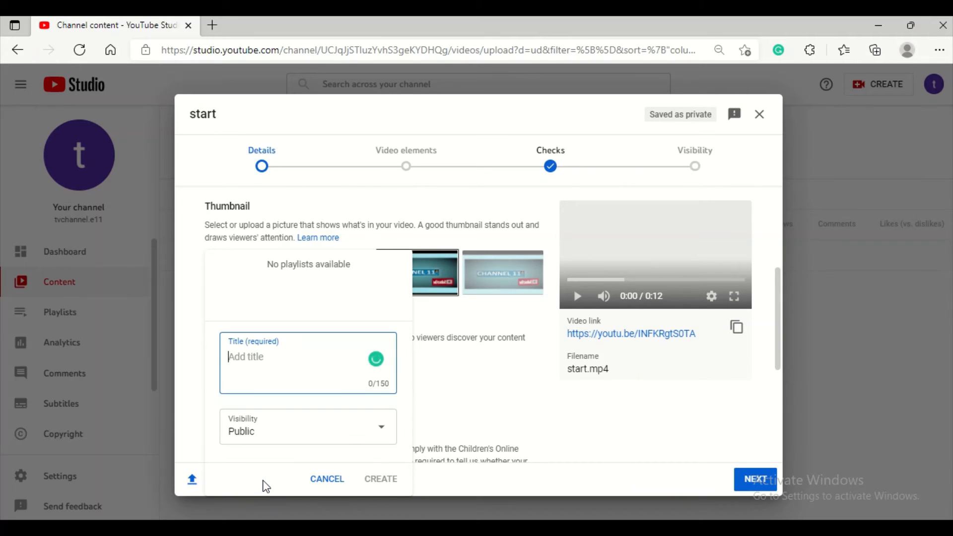
{"action": "type", "text": "News"}
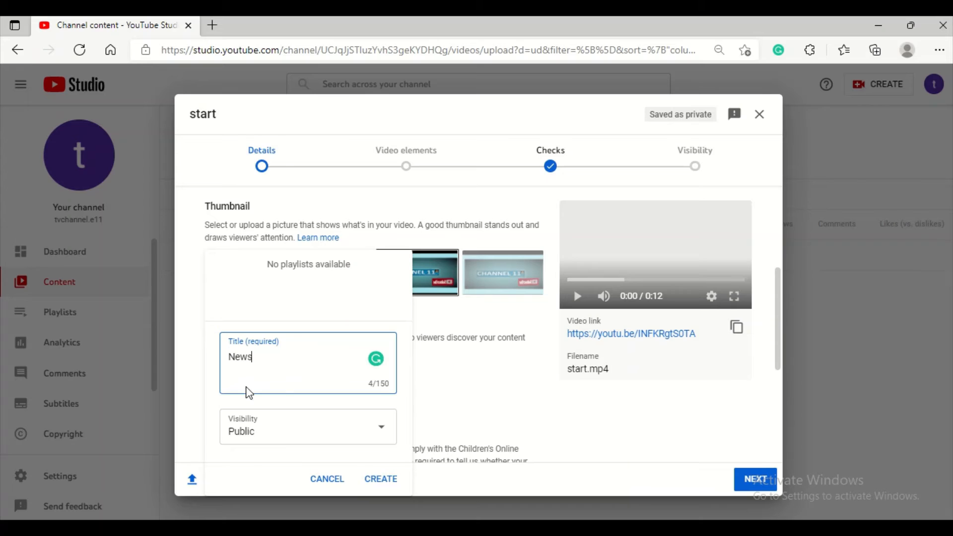
{"action": "left_click", "coordinate": [380, 478]}
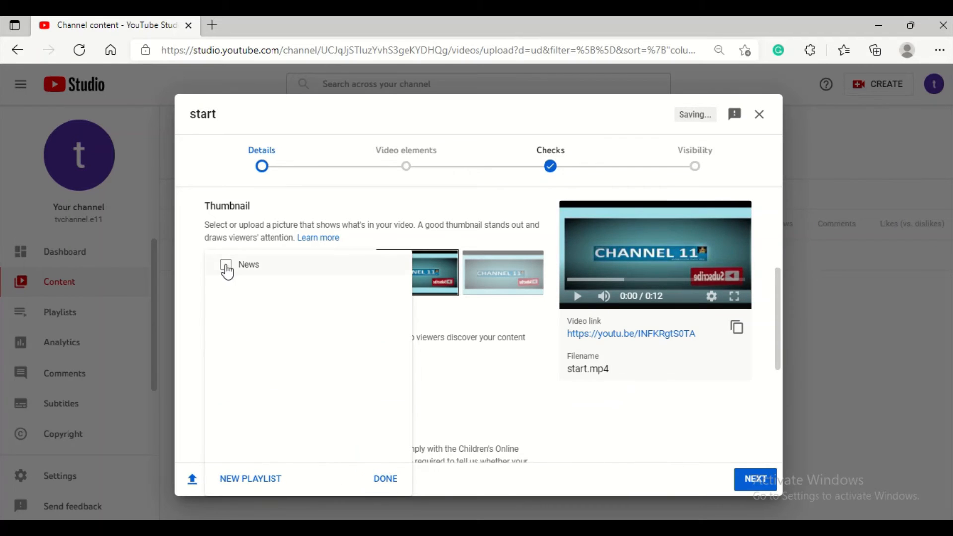
{"action": "left_click", "coordinate": [226, 265]}
{"action": "left_click", "coordinate": [386, 479]}
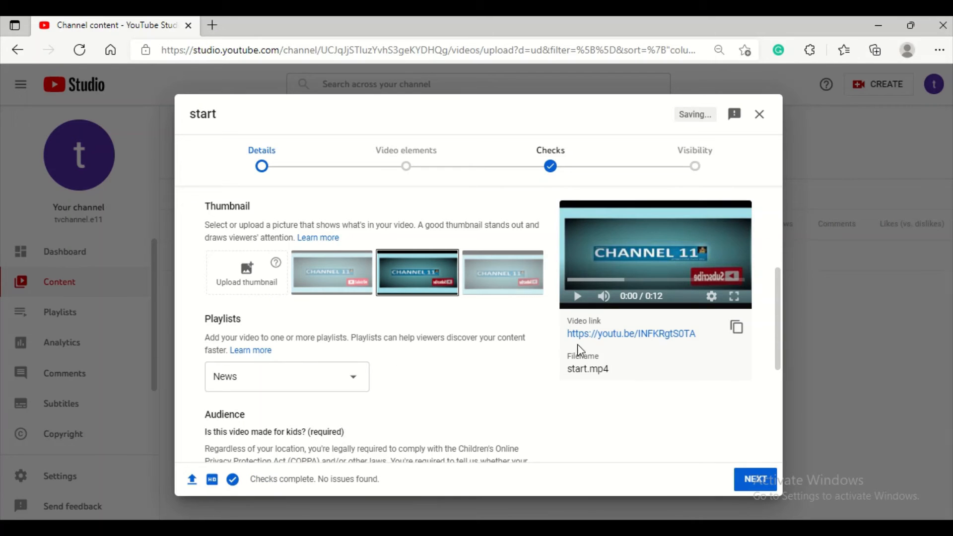
Step: Declare the video as not made for kids and continue to the video elements stage
{"action": "scroll", "coordinate": [385, 385], "scroll_direction": "down", "scroll_amount": 4}
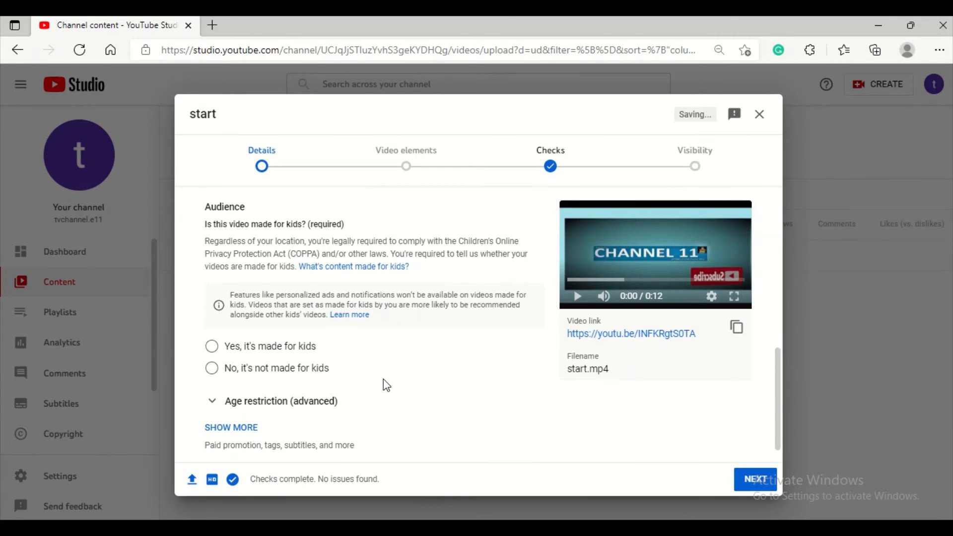
{"action": "left_click", "coordinate": [270, 371]}
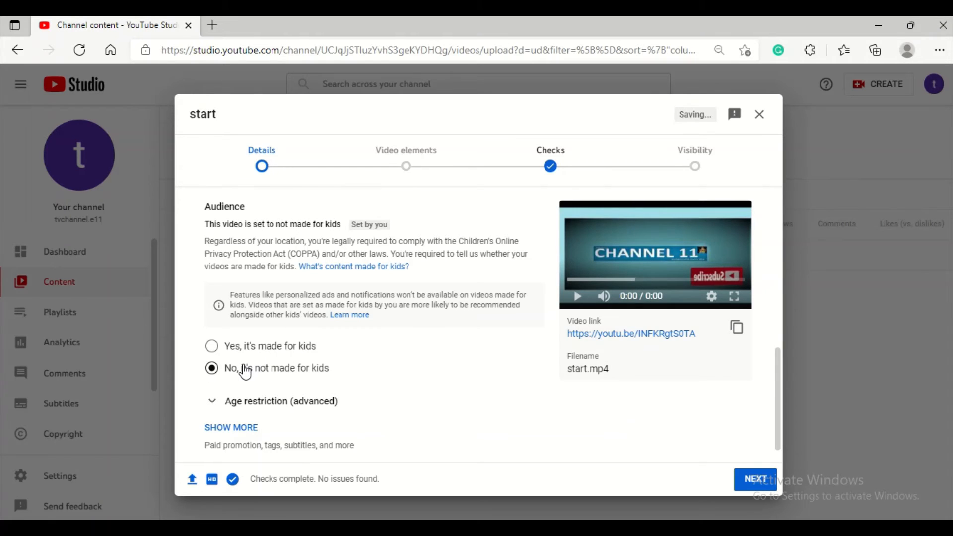
{"action": "left_click", "coordinate": [755, 480]}
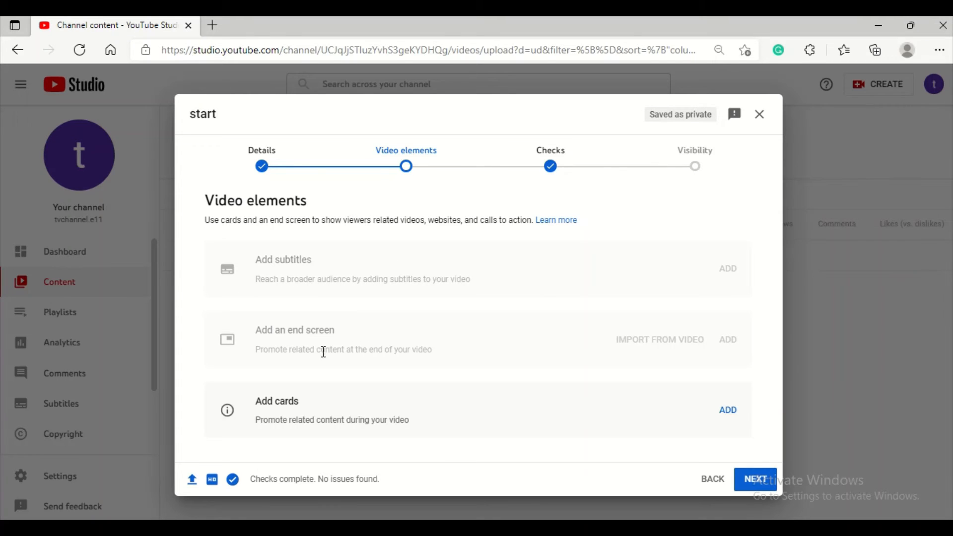
Step: Skip the video elements and checks, publish the video with Public visibility, and close the sharing window
{"action": "left_click", "coordinate": [755, 479]}
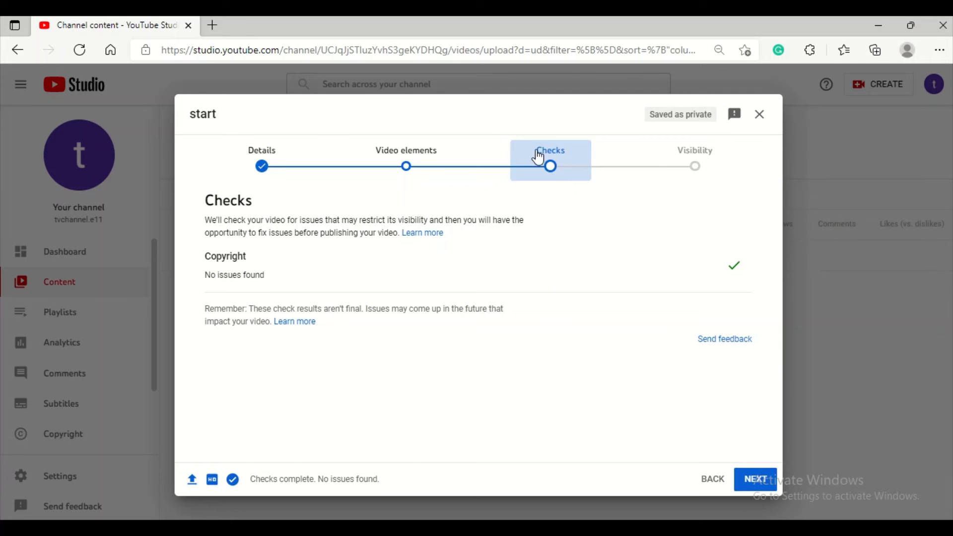
{"action": "left_click", "coordinate": [755, 479]}
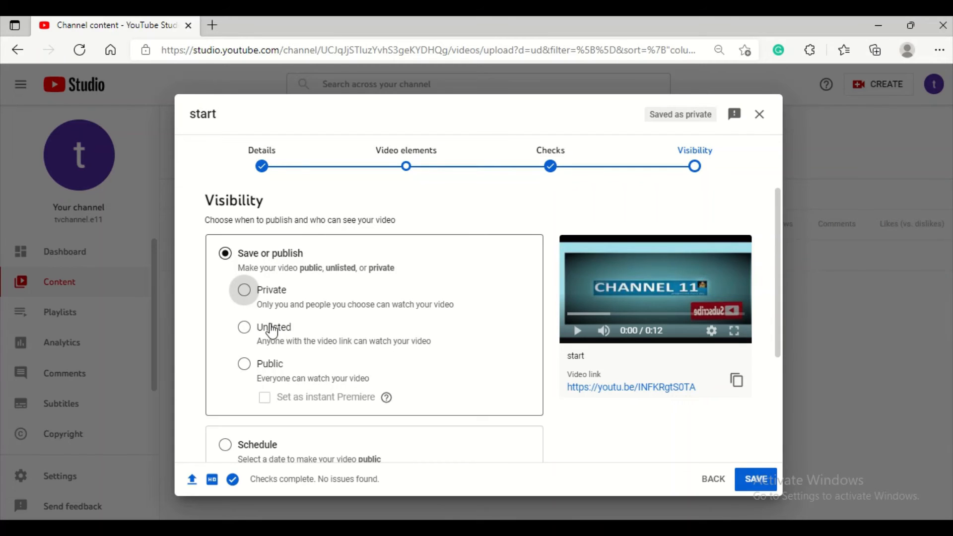
{"action": "left_click", "coordinate": [280, 371]}
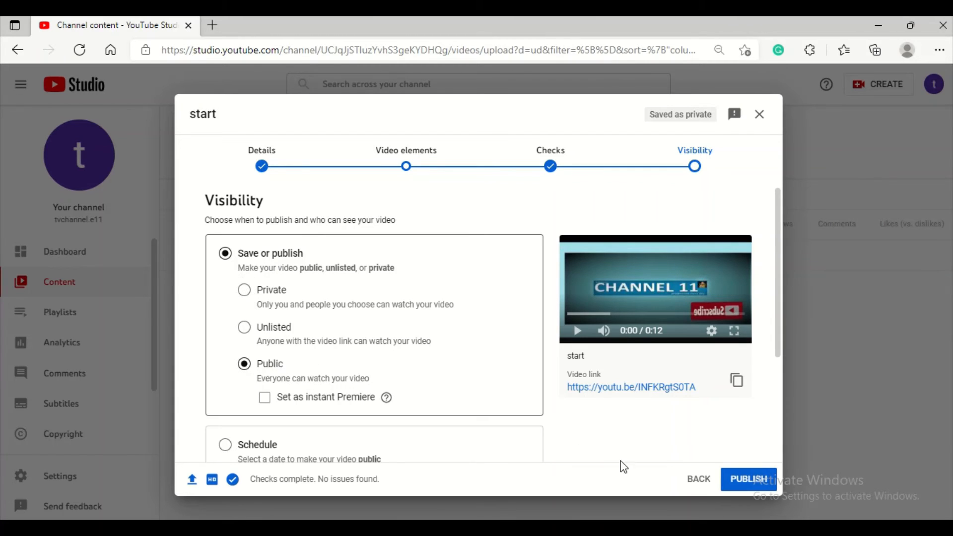
{"action": "left_click", "coordinate": [745, 478]}
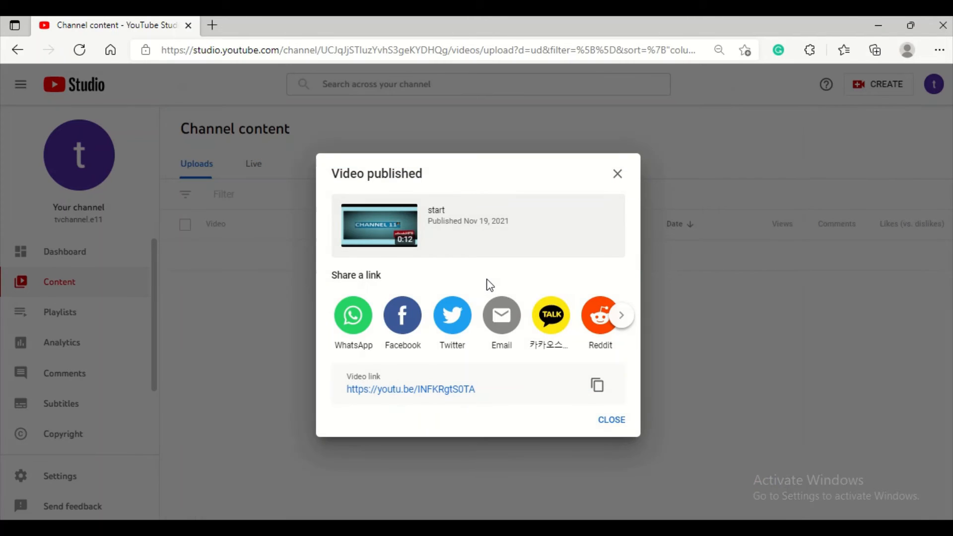
{"action": "left_click", "coordinate": [612, 420]}
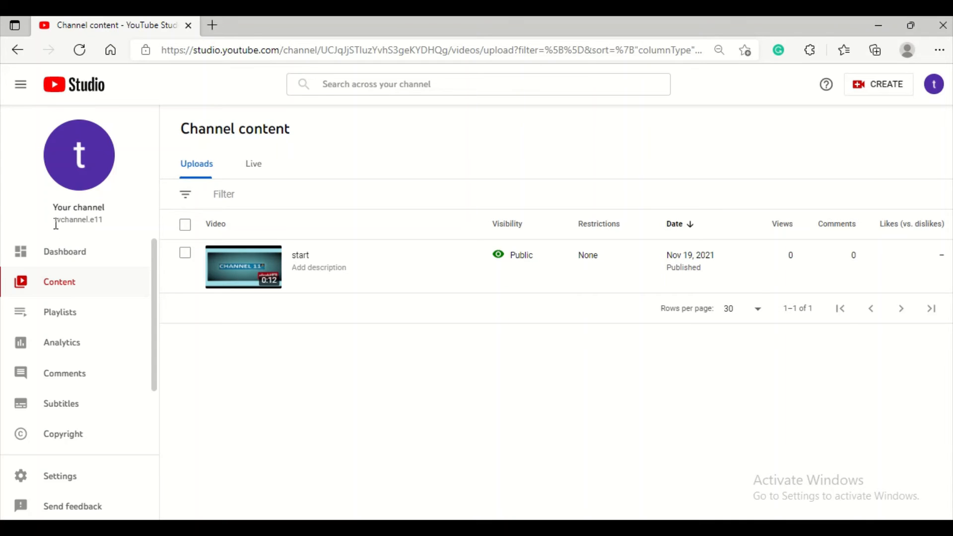
Step: Look through the channel's dashboard, content list, playlists and analytics overview
{"action": "left_click", "coordinate": [70, 258]}
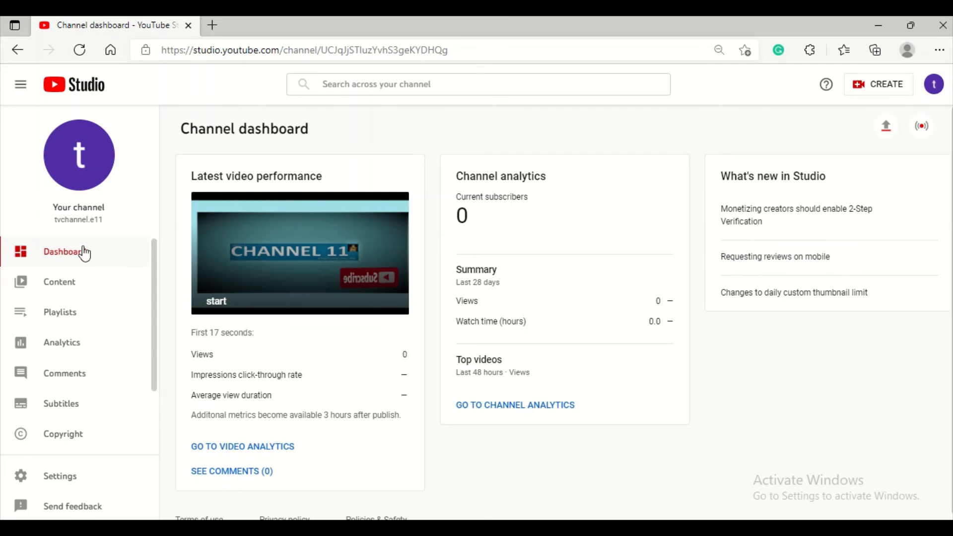
{"action": "left_click", "coordinate": [67, 290]}
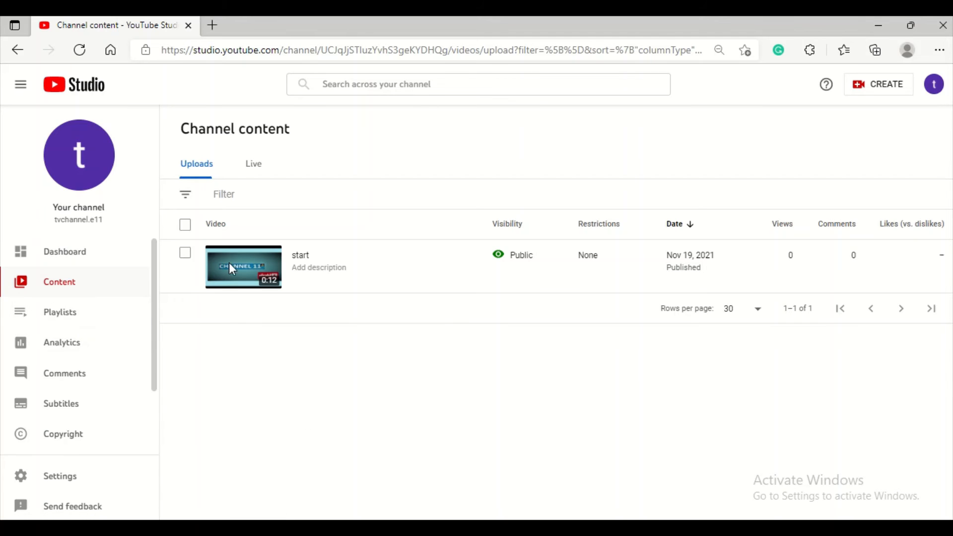
{"action": "left_click", "coordinate": [77, 308]}
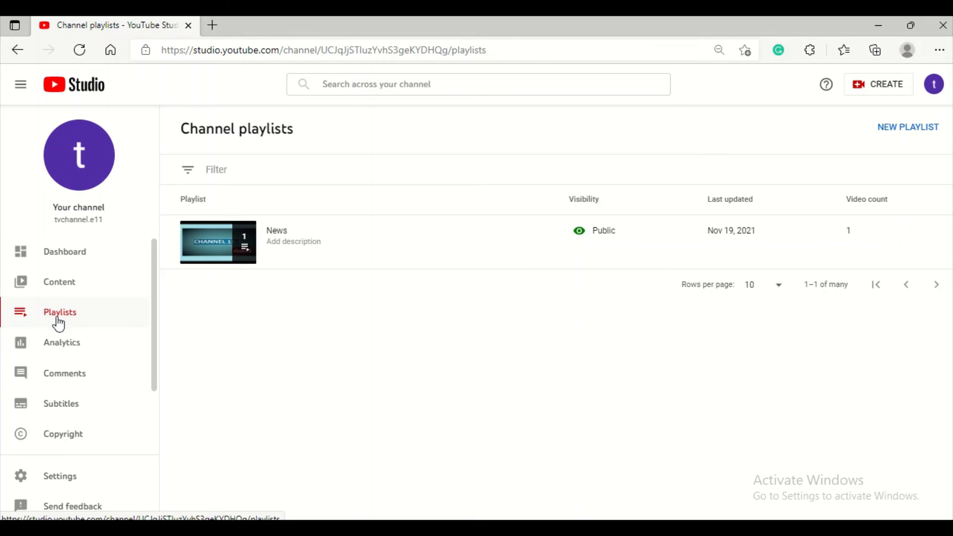
{"action": "left_click", "coordinate": [62, 348]}
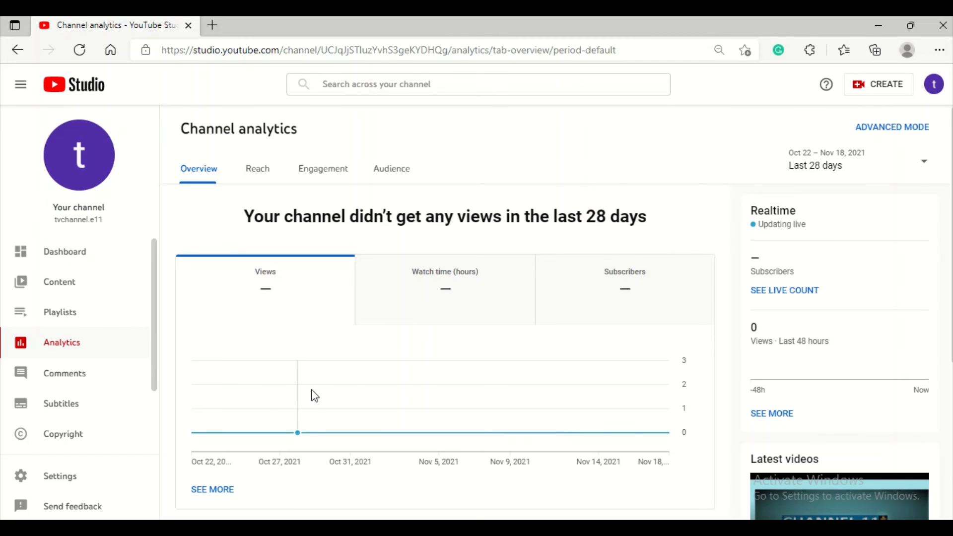
{"action": "mouse_move", "coordinate": [315, 395]}
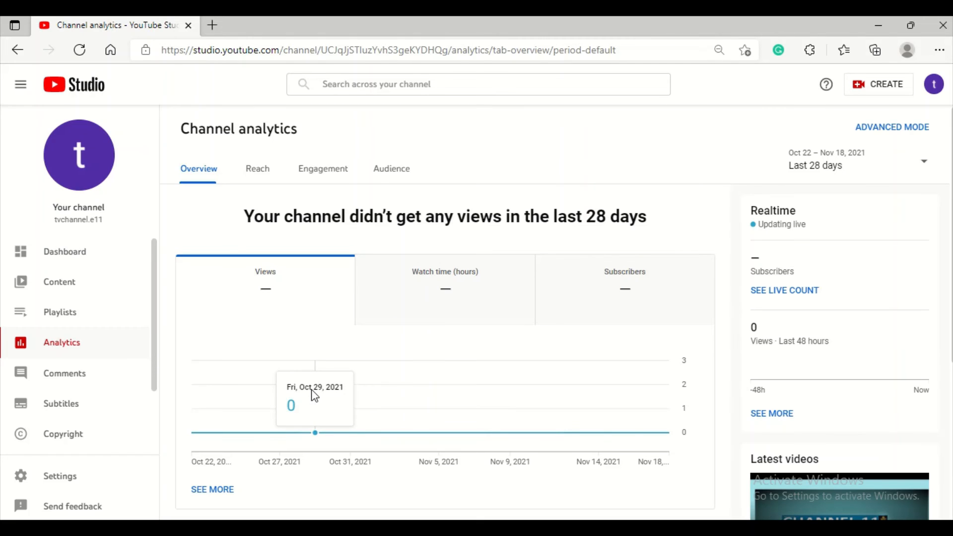
Step: Look through the uploaded "start" video's details, editor timeline, comments and subtitles, and return to the channel content list
{"action": "left_click", "coordinate": [65, 288]}
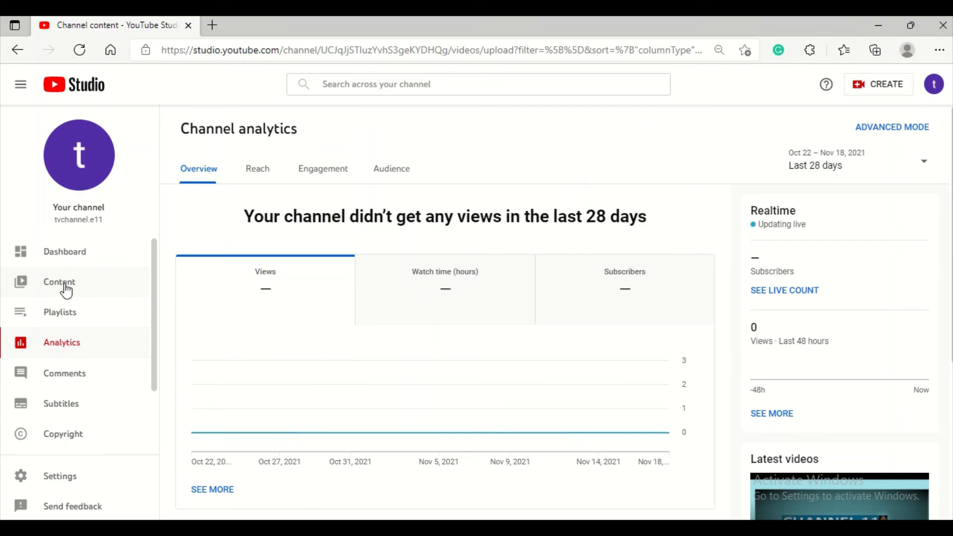
{"action": "left_click", "coordinate": [184, 253]}
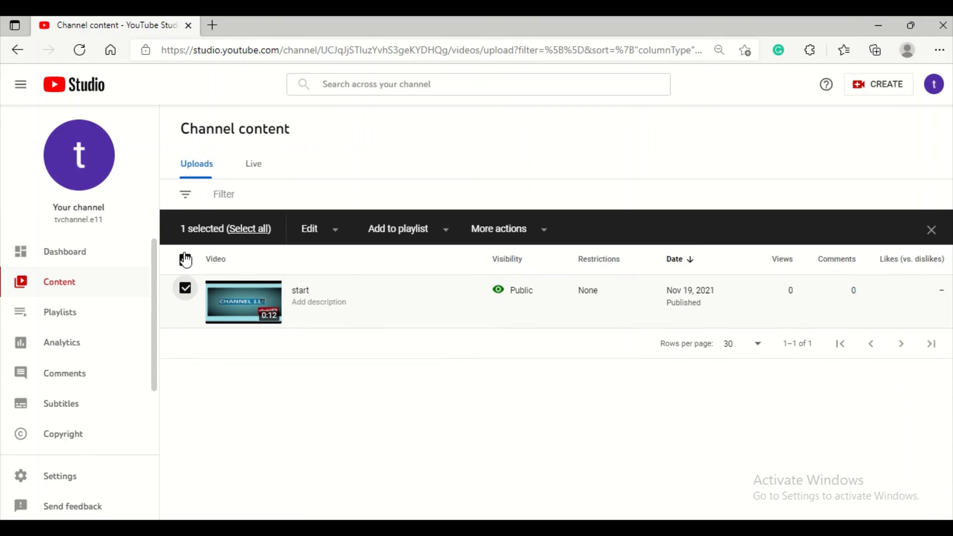
{"action": "left_click", "coordinate": [305, 306]}
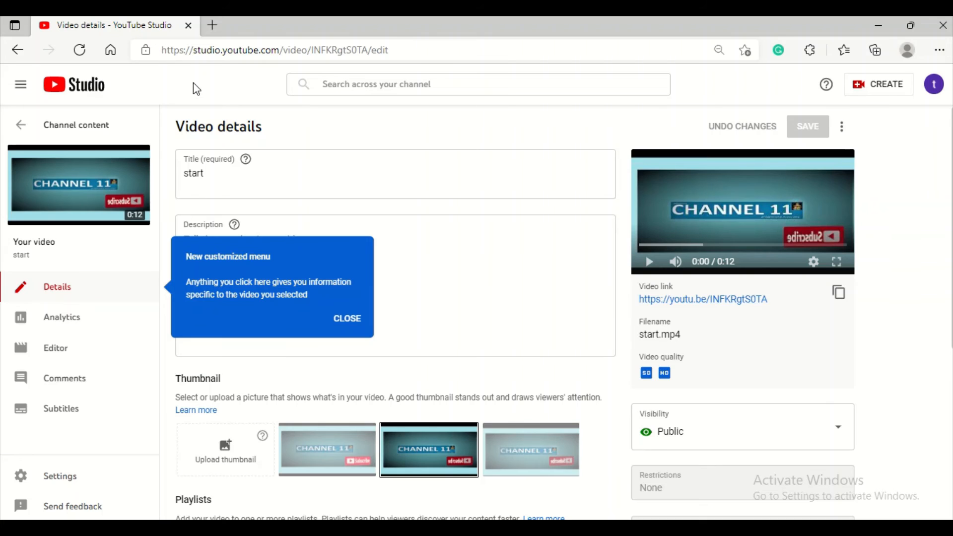
{"action": "left_click", "coordinate": [58, 356]}
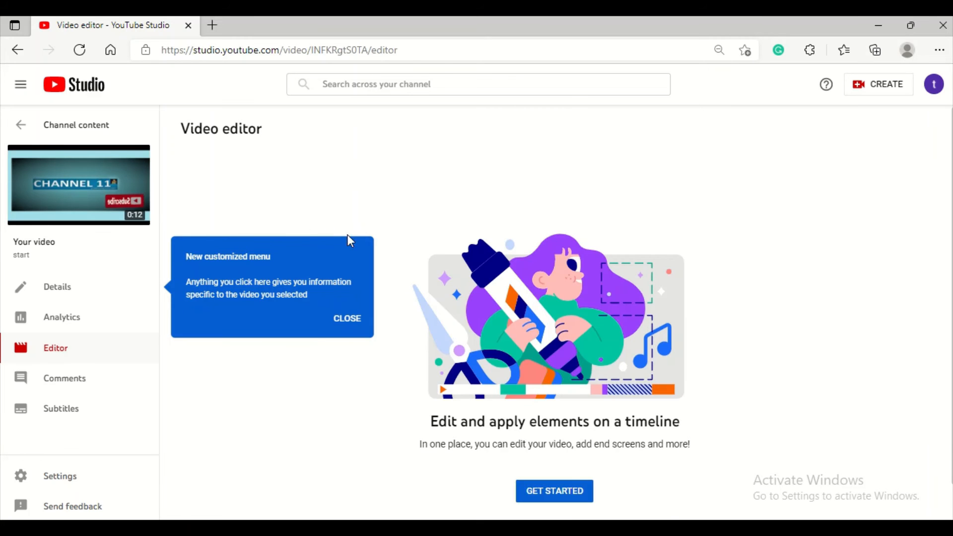
{"action": "left_click", "coordinate": [559, 498]}
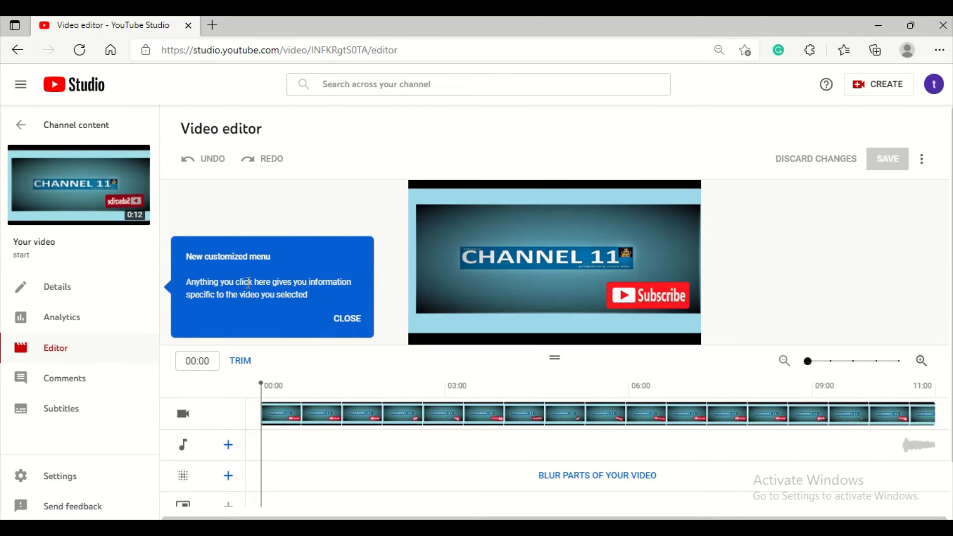
{"action": "left_click", "coordinate": [70, 389]}
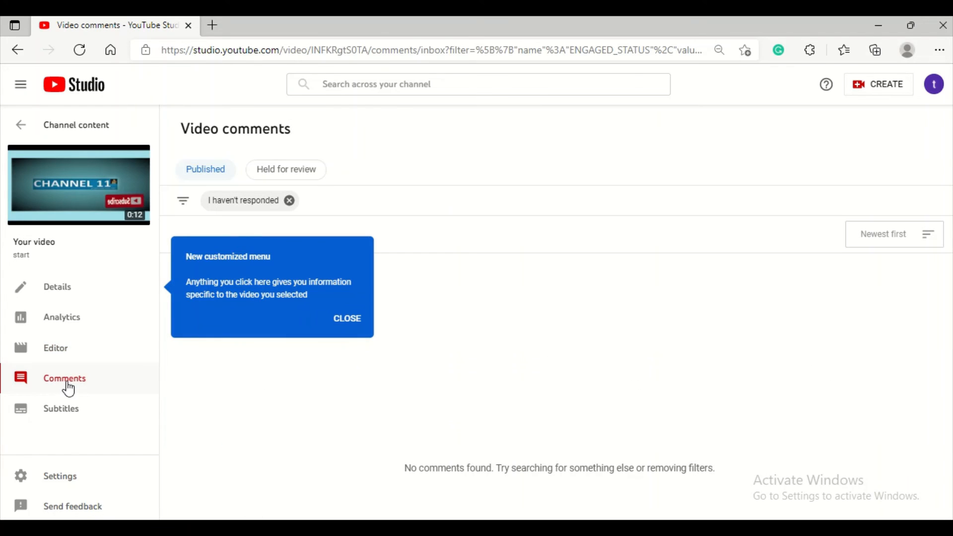
{"action": "left_click", "coordinate": [354, 322]}
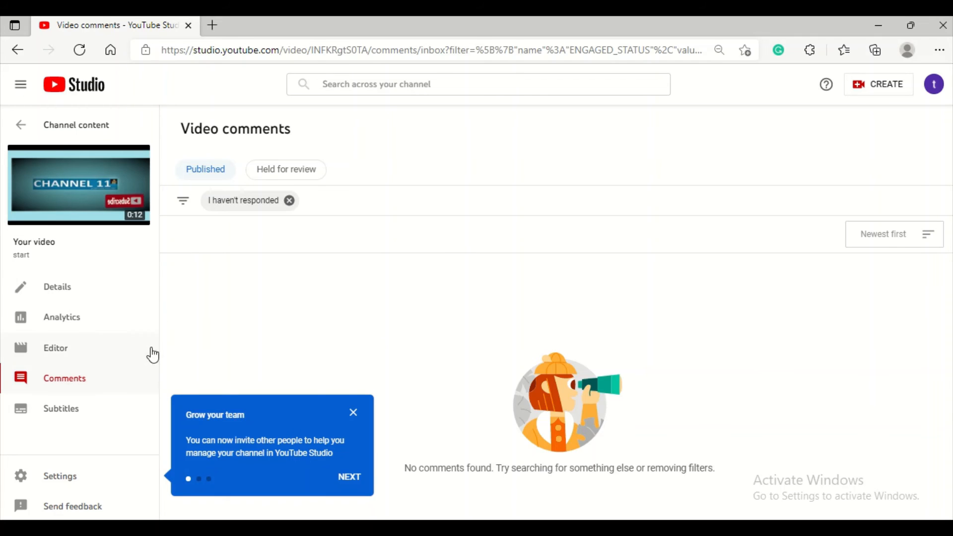
{"action": "left_click", "coordinate": [62, 408]}
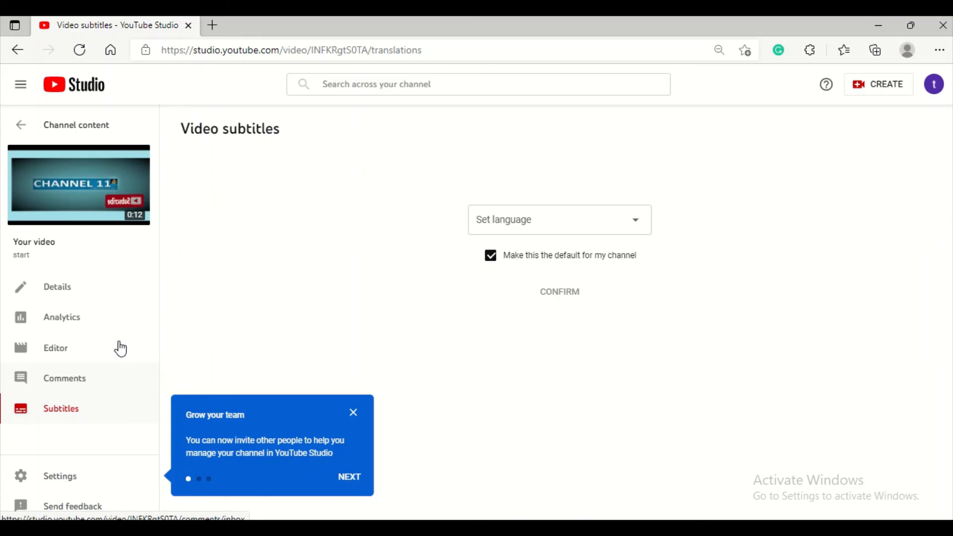
{"action": "left_click", "coordinate": [19, 133]}
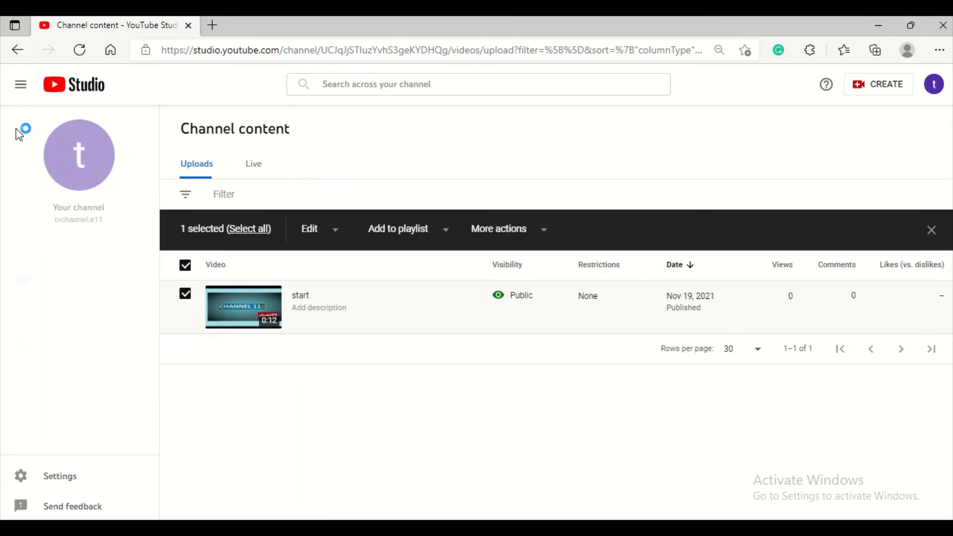
Step: Open the channel's public page and look through its About, Channels, Playlists and Videos sections
{"action": "left_click", "coordinate": [934, 85]}
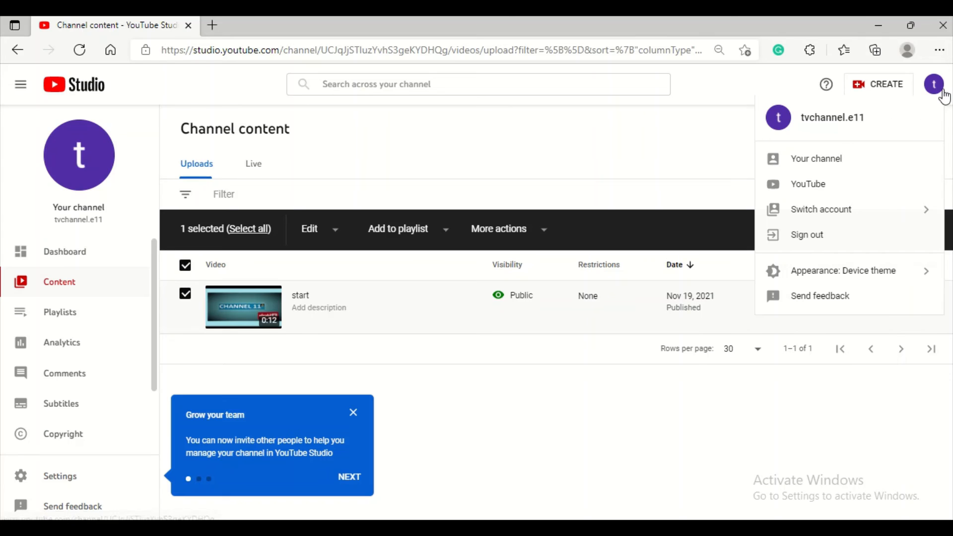
{"action": "left_click", "coordinate": [847, 165]}
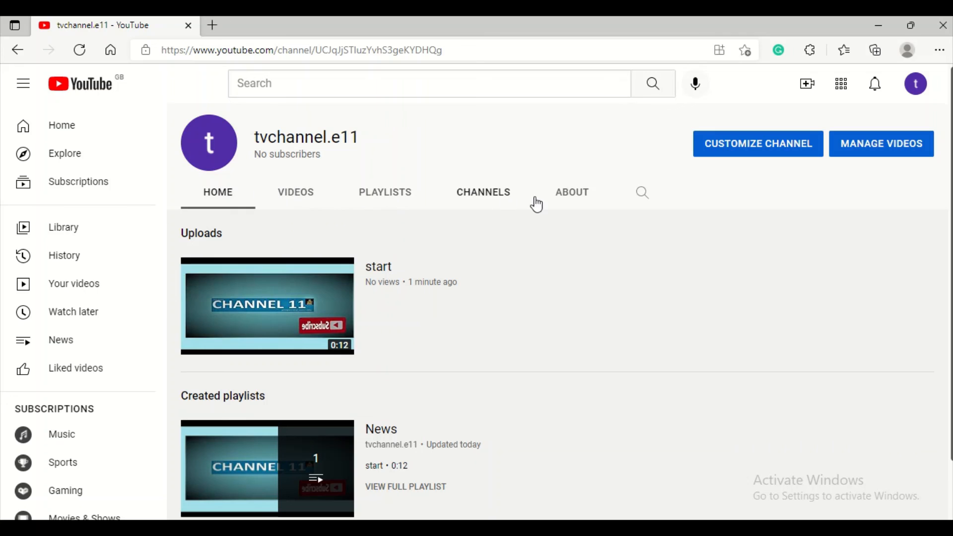
{"action": "left_click", "coordinate": [574, 194]}
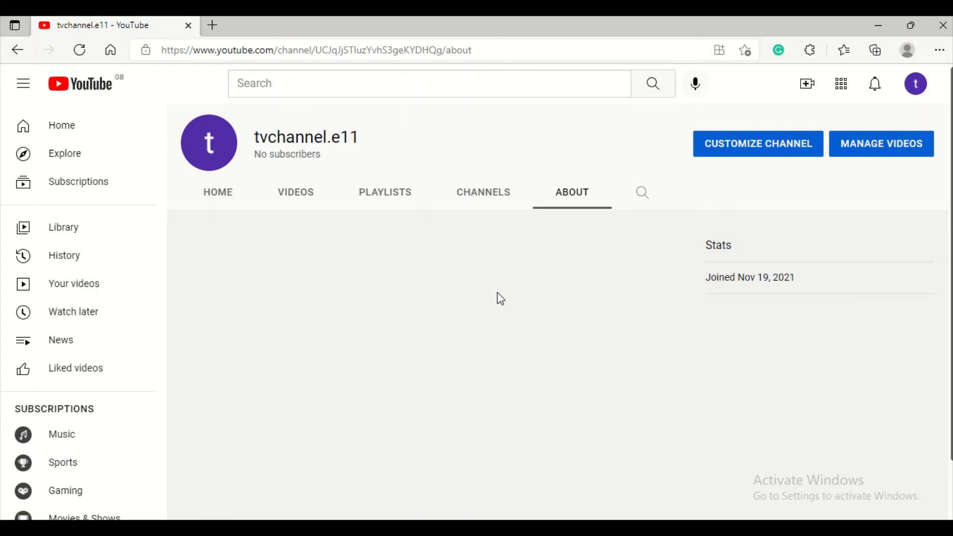
{"action": "left_click", "coordinate": [484, 197]}
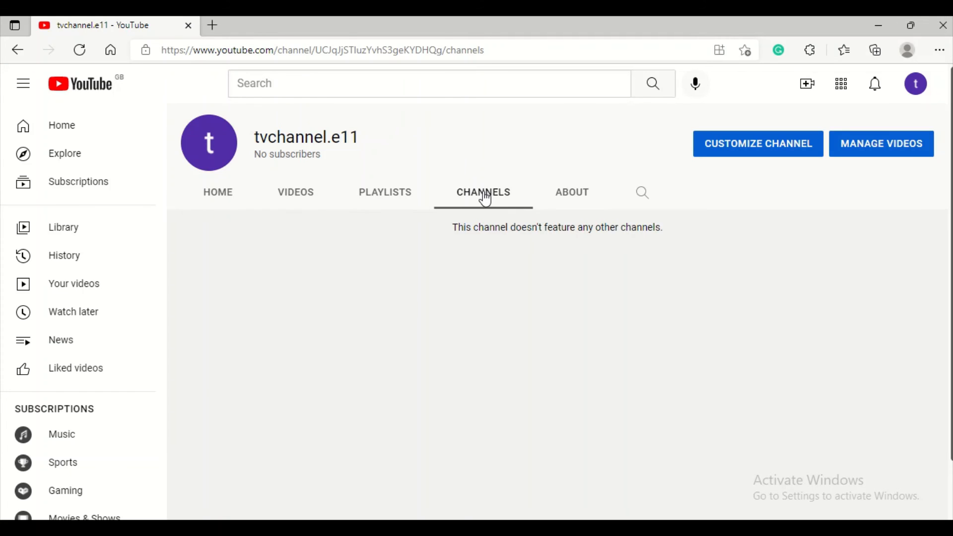
{"action": "left_click", "coordinate": [396, 199]}
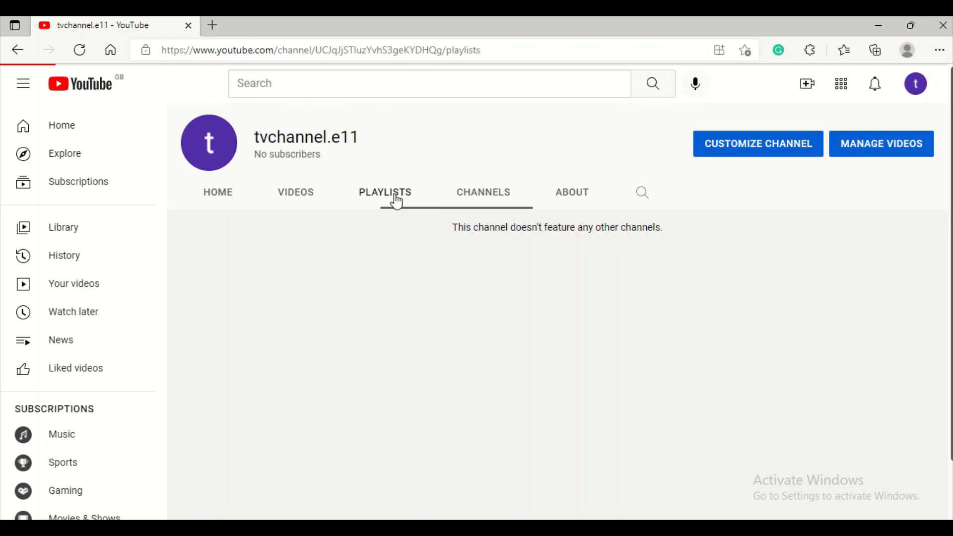
{"action": "left_click", "coordinate": [288, 202]}
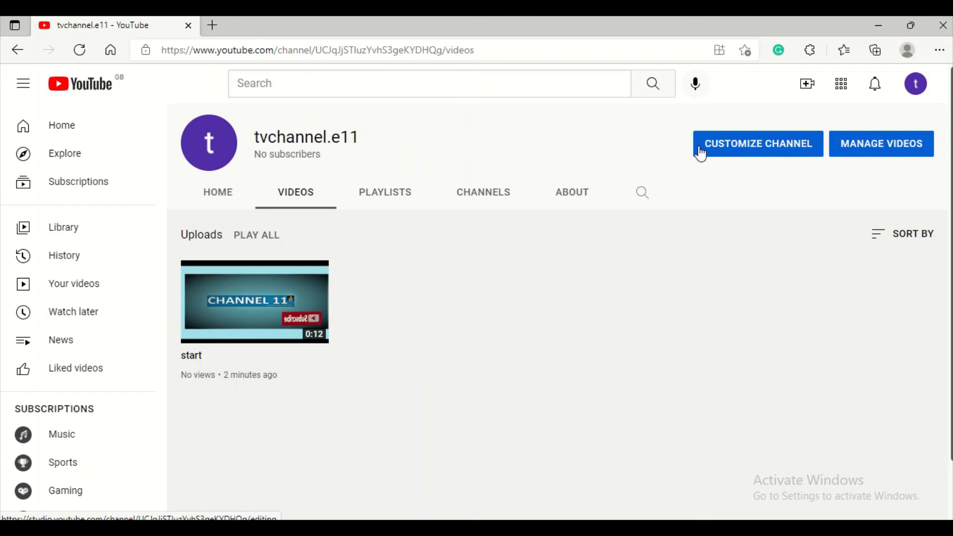
Step: Open the channel customization's basic info for editing the description and dismiss the introductory tip
{"action": "left_click", "coordinate": [774, 156]}
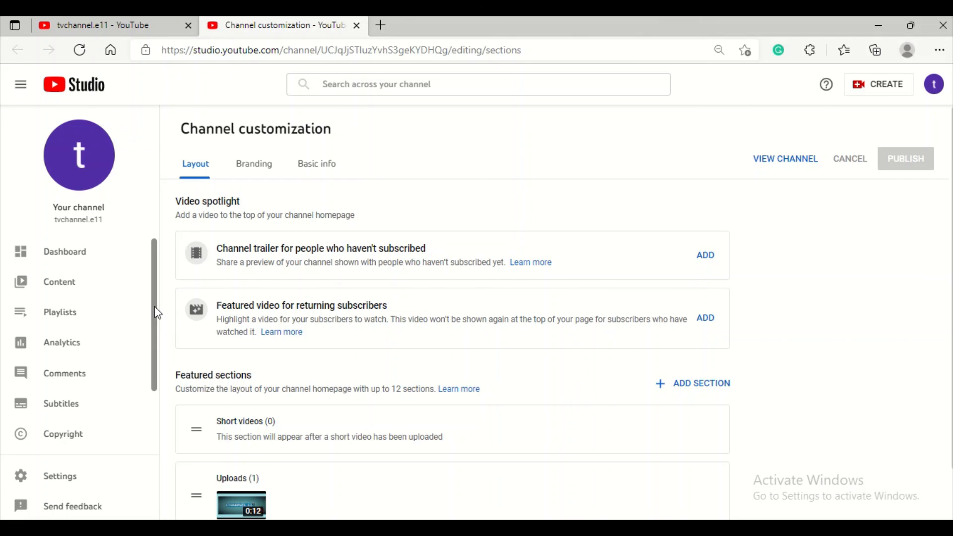
{"action": "scroll", "coordinate": [151, 299], "scroll_direction": "down", "scroll_amount": 3}
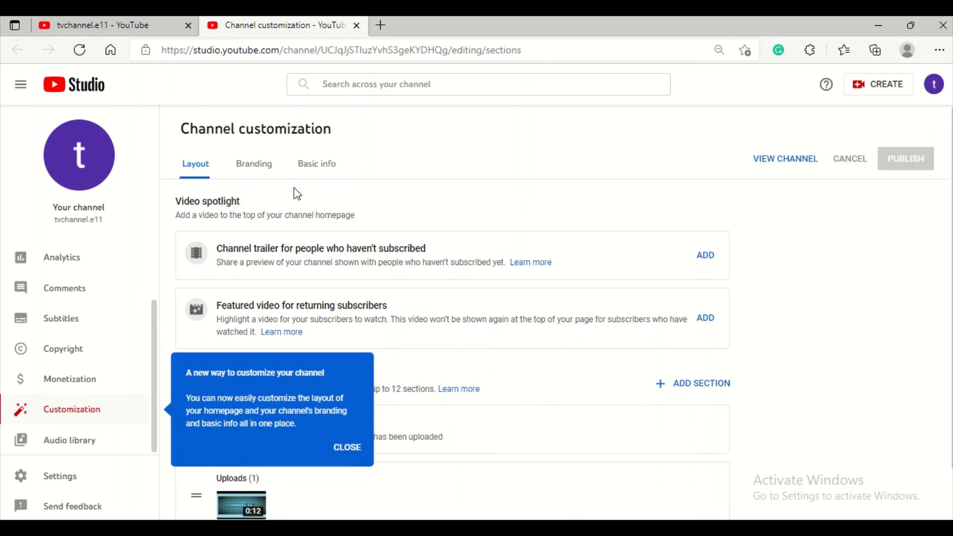
{"action": "left_click", "coordinate": [259, 167]}
{"action": "left_click", "coordinate": [322, 171]}
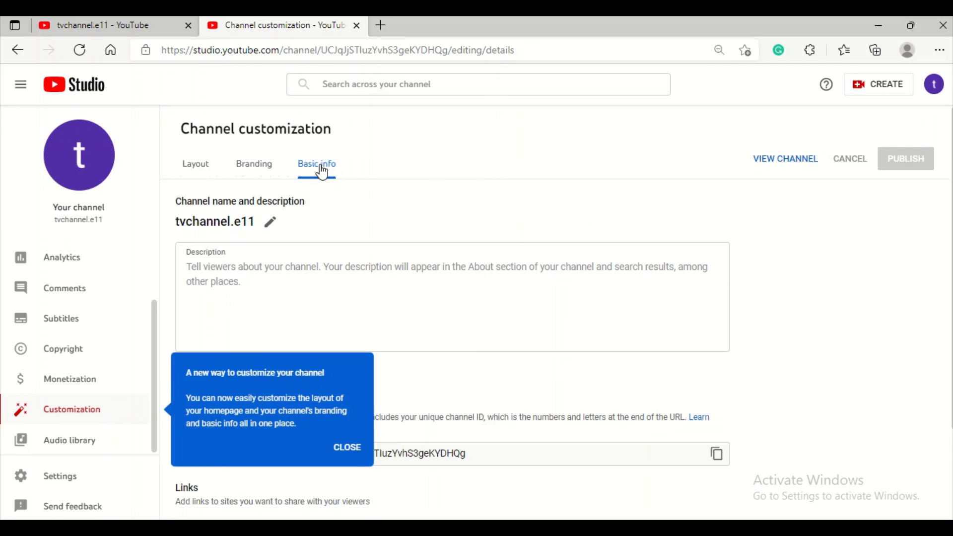
{"action": "left_click", "coordinate": [253, 285]}
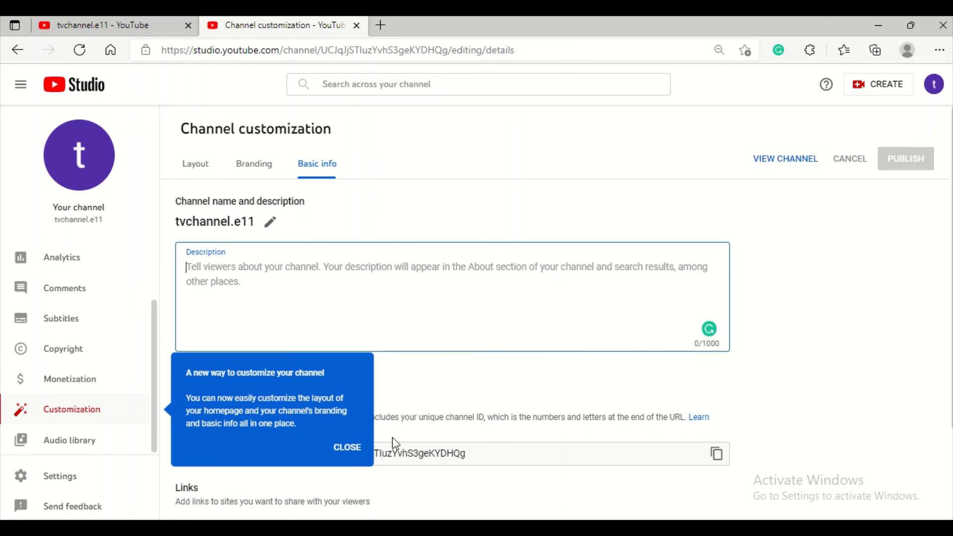
{"action": "left_click", "coordinate": [348, 448]}
Step: Enter "Welcome to the world" as the channel description and publish the change
{"action": "left_click", "coordinate": [256, 278]}
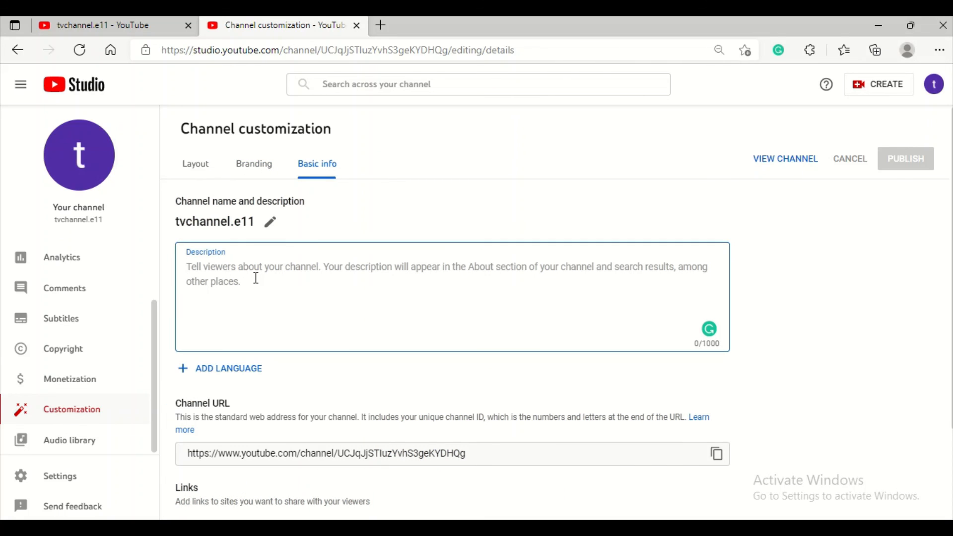
{"action": "type", "text": "t"}
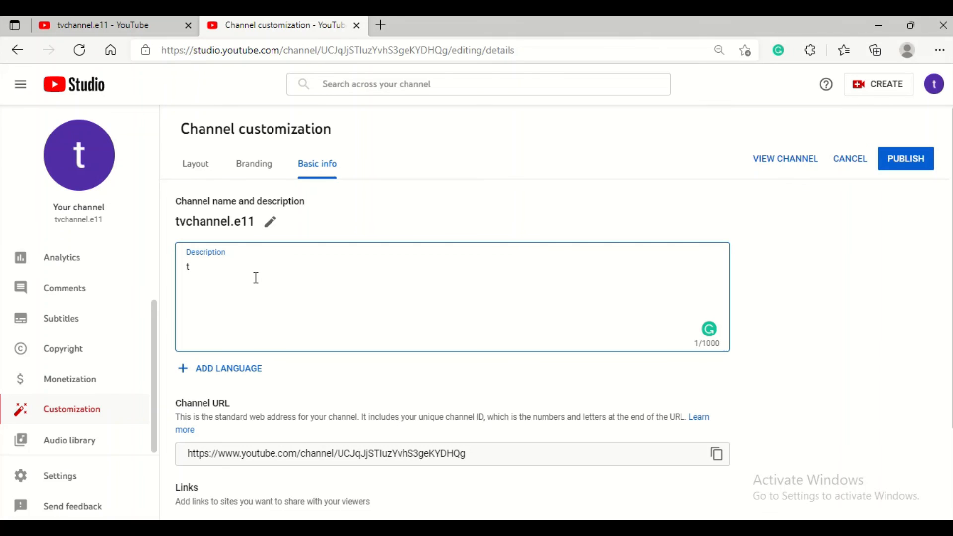
{"action": "key", "text": "BackSpace"}
{"action": "type", "text": "welcome ot"}
{"action": "key", "text": "BackSpace"}
{"action": "key", "text": "BackSpace"}
{"action": "key", "text": "BackSpace"}
{"action": "type", "text": "to the wor"}
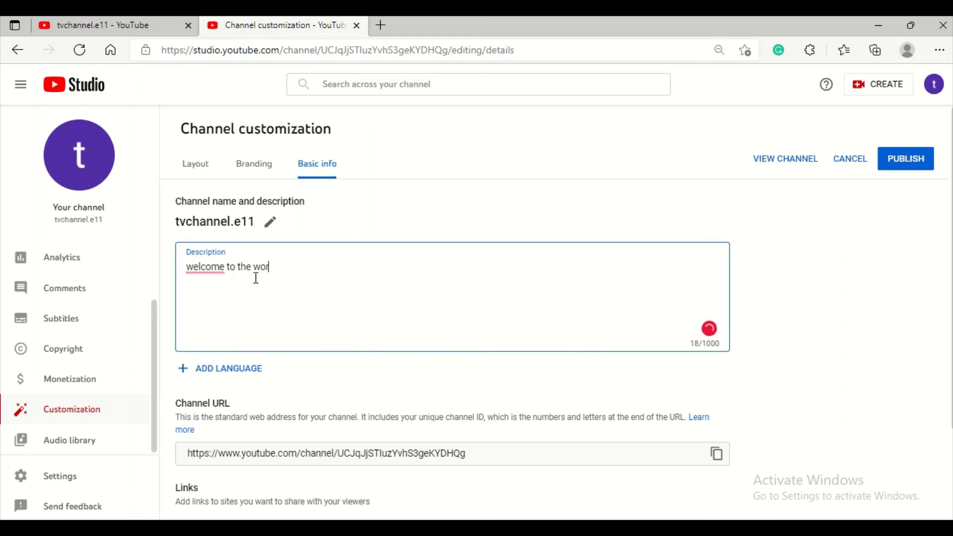
{"action": "type", "text": "ld"}
{"action": "left_click", "coordinate": [212, 267]}
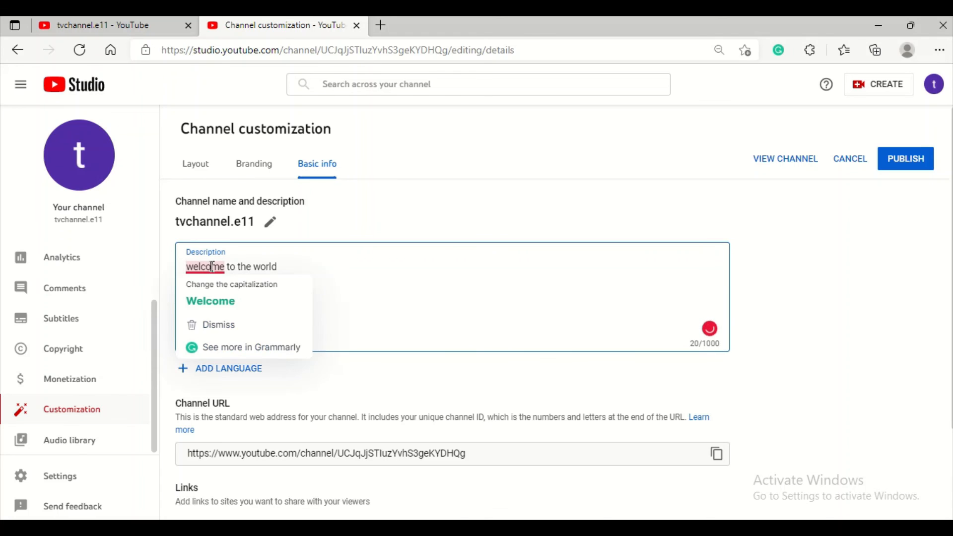
{"action": "left_click", "coordinate": [212, 302]}
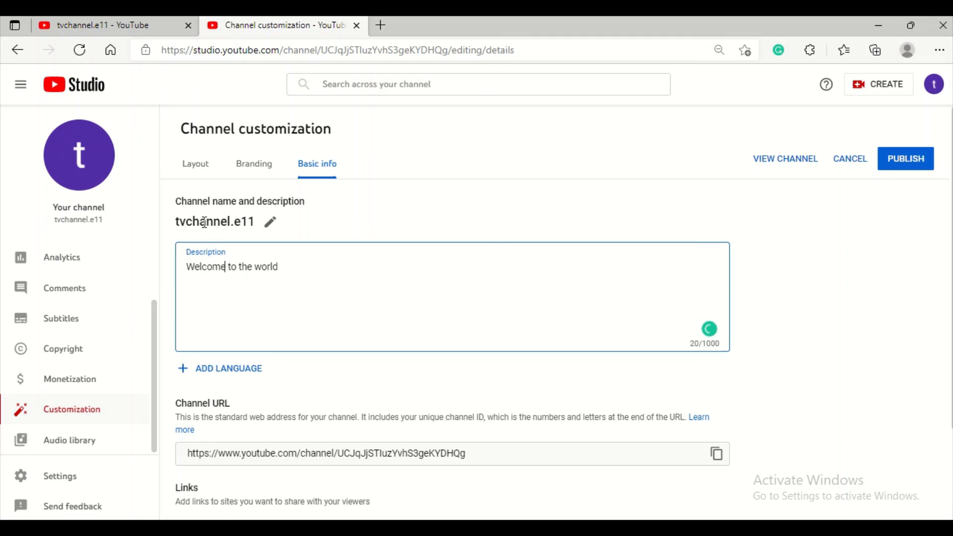
{"action": "left_click", "coordinate": [918, 159]}
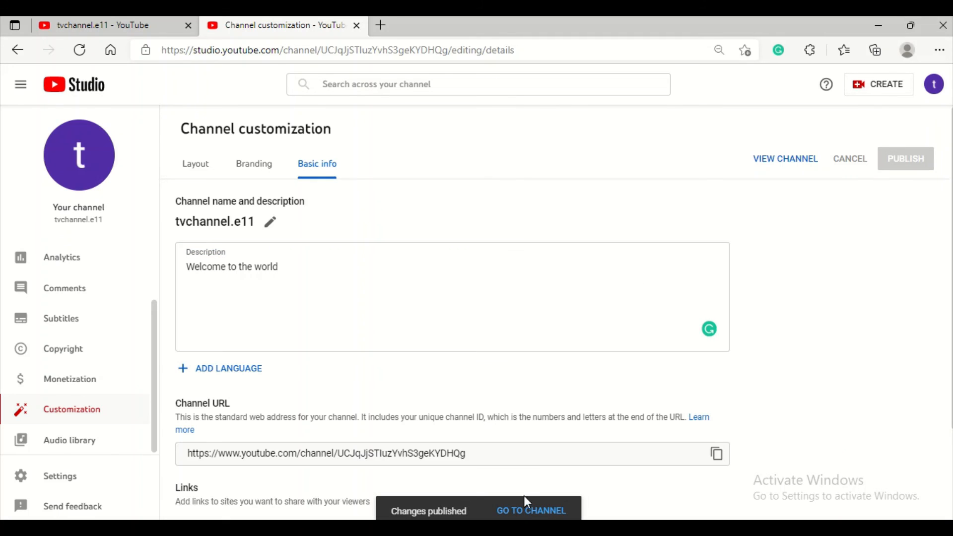
Step: Go to the channel's public page and check the description in its About section
{"action": "left_click", "coordinate": [527, 503]}
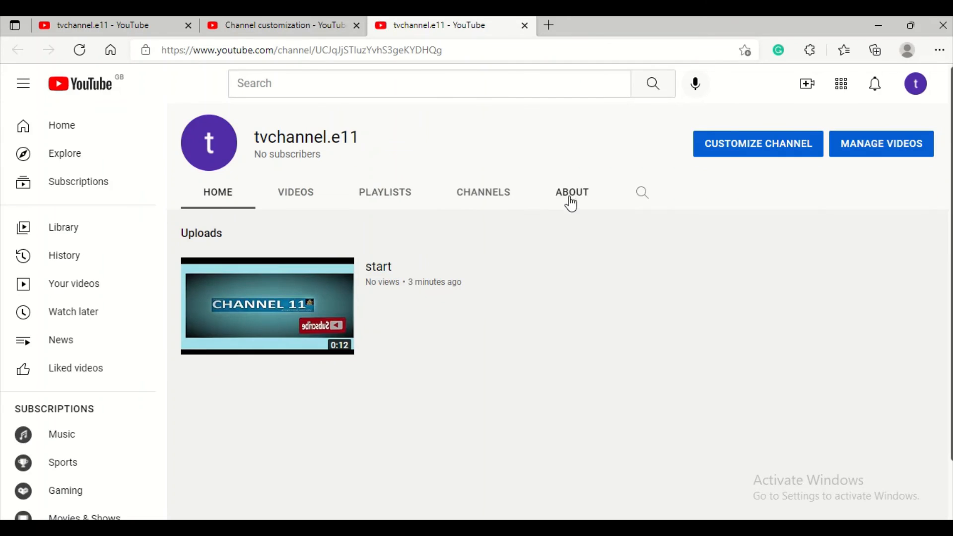
{"action": "left_click", "coordinate": [576, 195]}
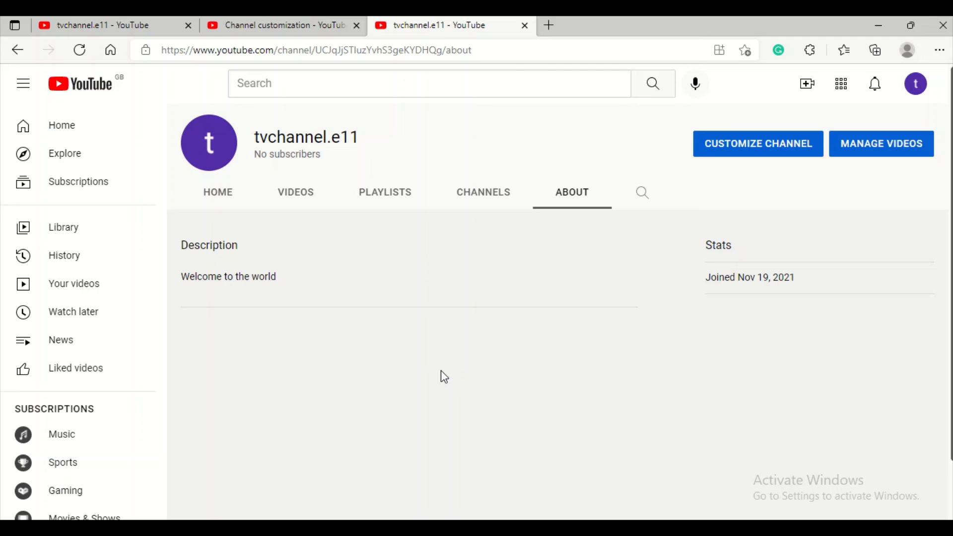
{"action": "mouse_move", "coordinate": [443, 20]}
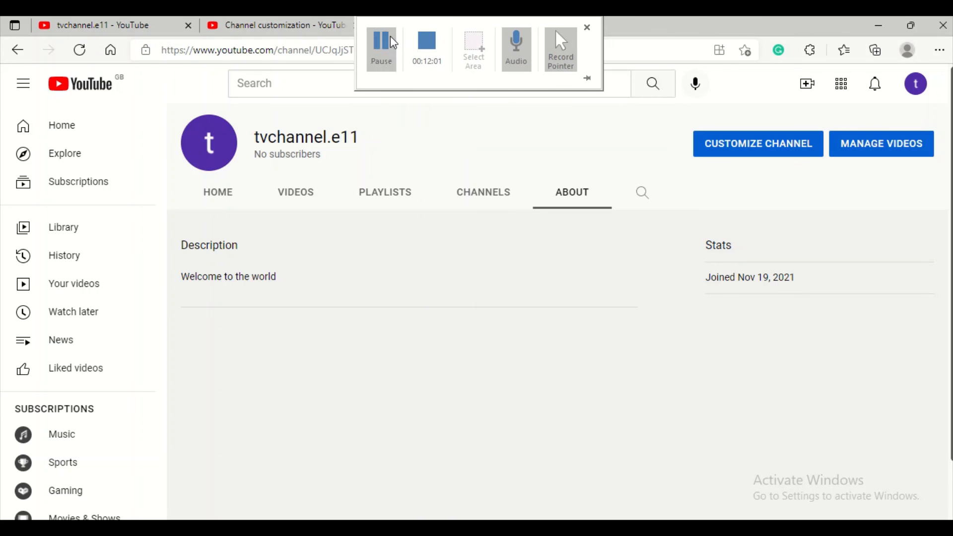
{"action": "left_click", "coordinate": [427, 43]}
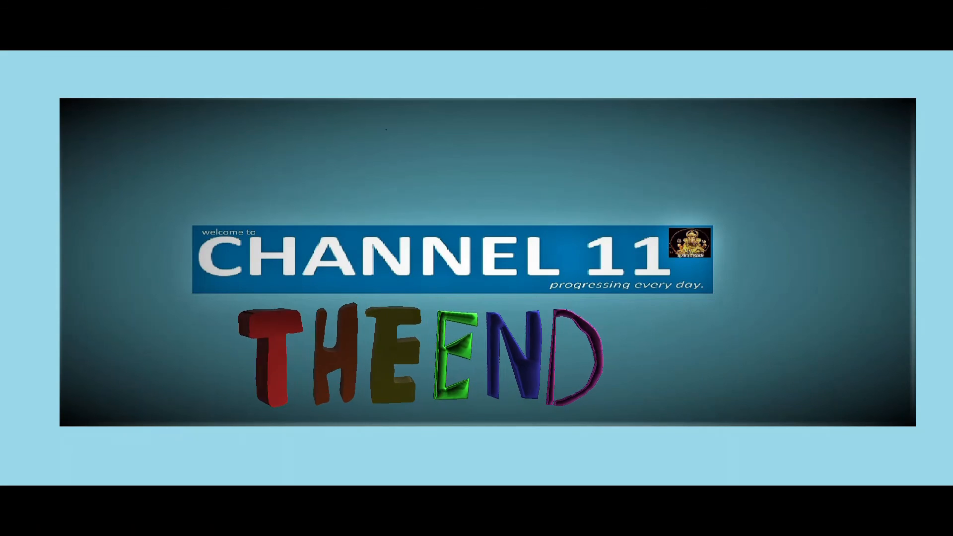